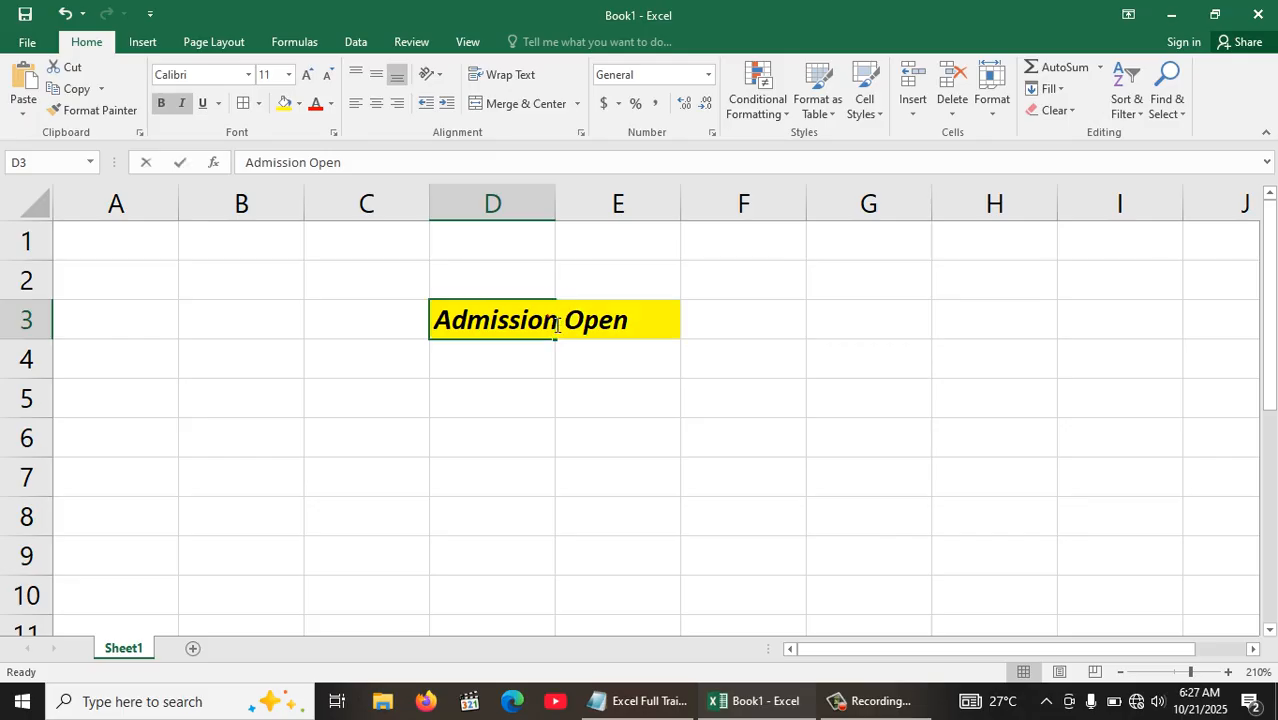
Step: Widen column D so that "Admission Open" fits entirely inside cell D3
{"action": "left_click", "coordinate": [541, 316]}
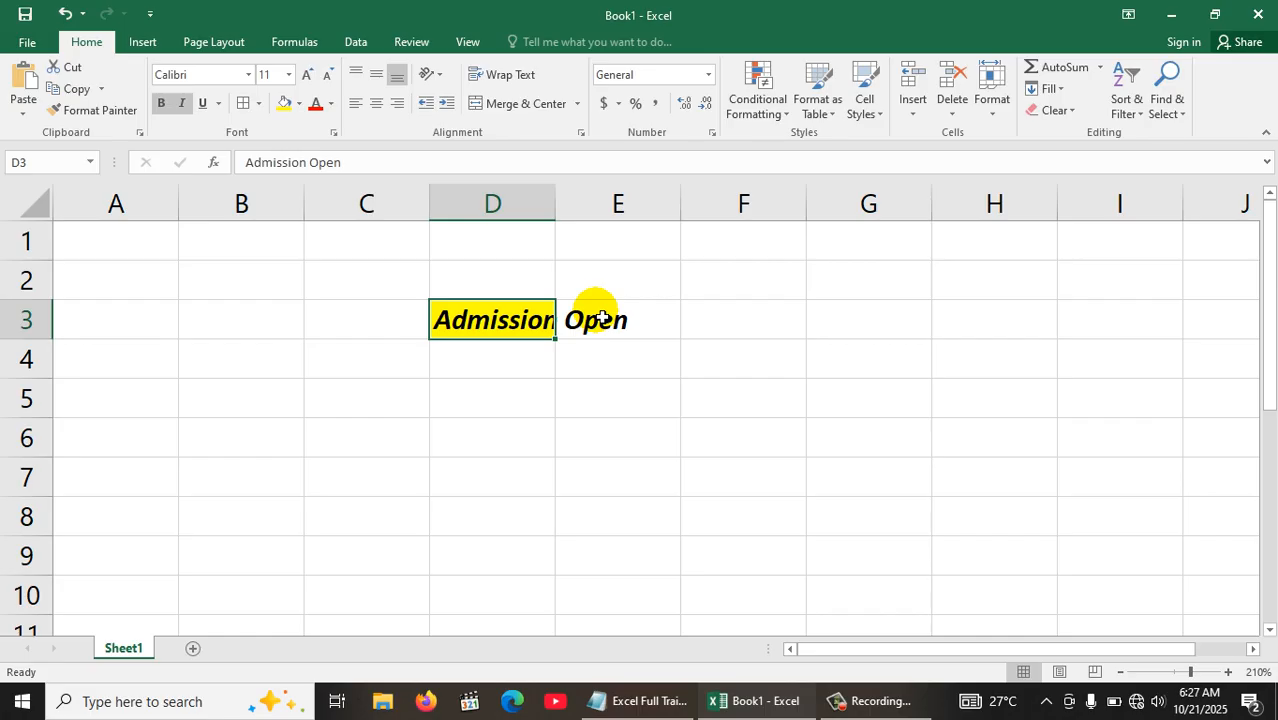
{"action": "mouse_move", "coordinate": [567, 217]}
{"action": "left_mouse_down"}
{"action": "mouse_move", "coordinate": [602, 220]}
{"action": "mouse_move", "coordinate": [590, 217]}
{"action": "left_mouse_up"}
{"action": "left_click", "coordinate": [608, 202]}
{"action": "double_click", "coordinate": [592, 205]}
{"action": "left_click", "coordinate": [609, 210]}
{"action": "left_click", "coordinate": [630, 235]}
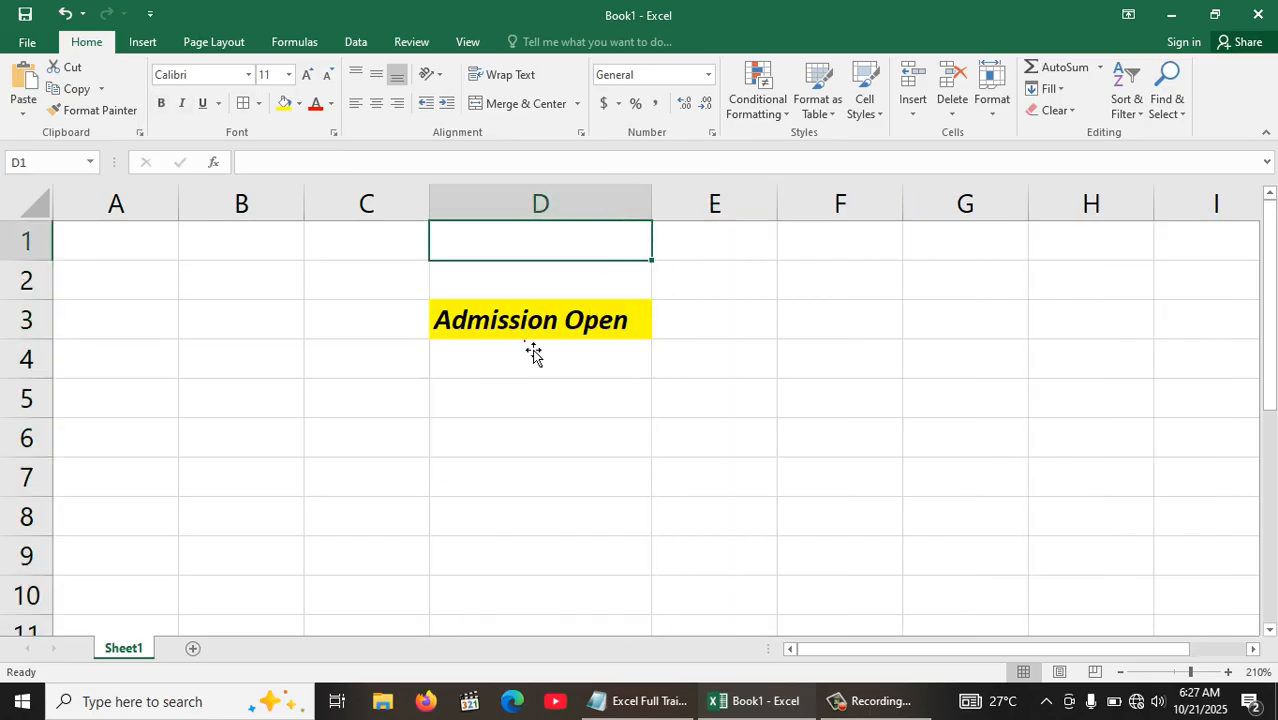
Step: Narrow column D so that only the word "Admission" fits inside cell D3
{"action": "left_click", "coordinate": [533, 355]}
{"action": "left_click", "coordinate": [520, 315]}
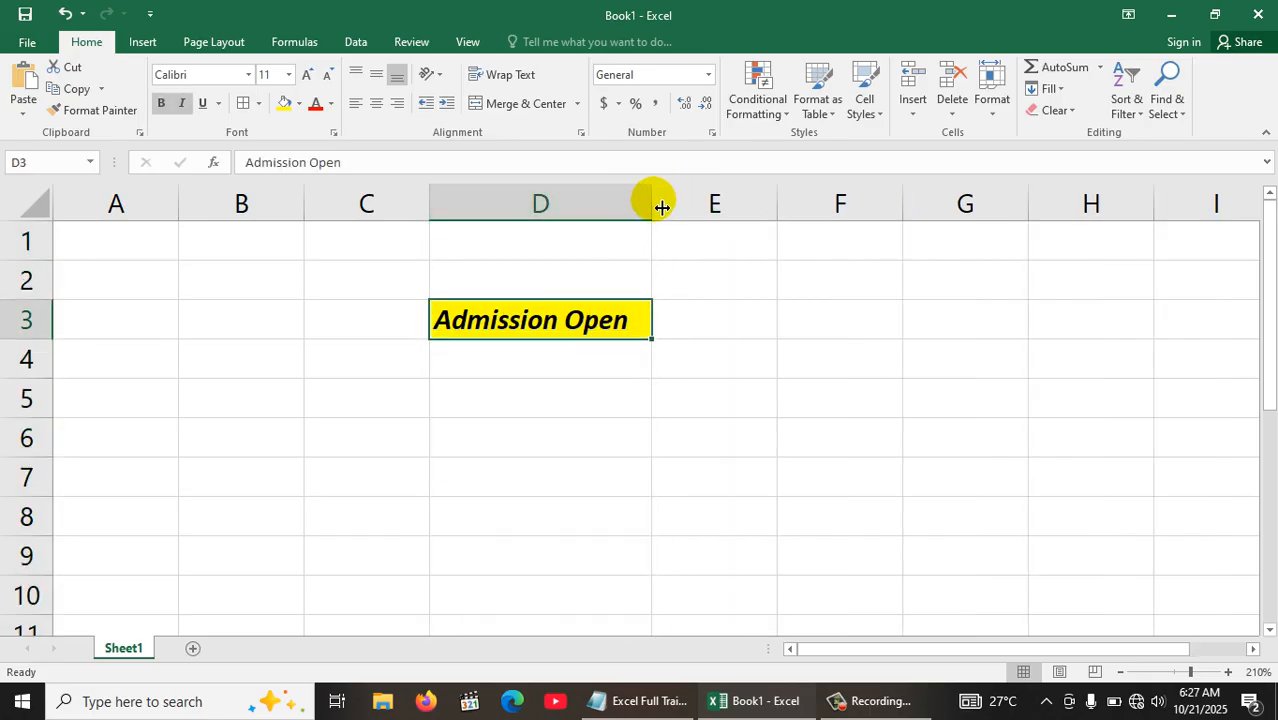
{"action": "left_click_drag", "start_coordinate": [655, 203], "coordinate": [571, 209]}
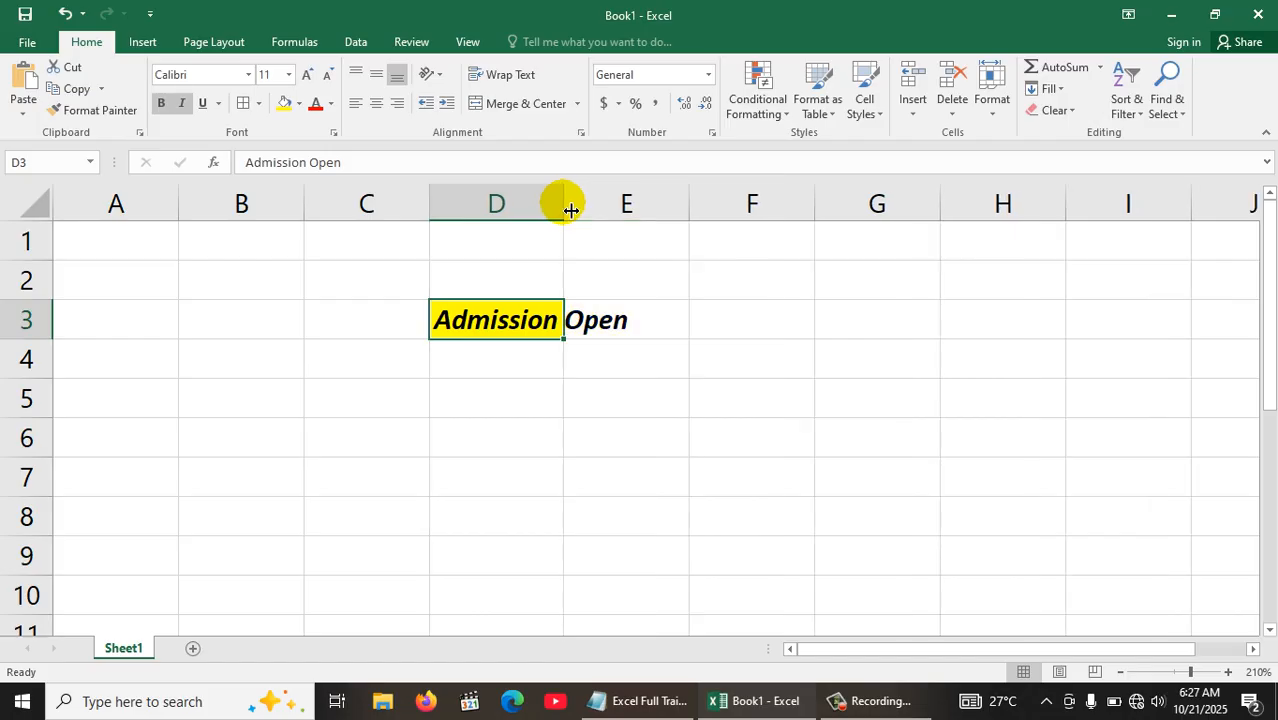
Step: Switch to the Notepad training notes and highlight the Wrap Text entry under Home Tab
{"action": "key", "text": "alt+Tab"}
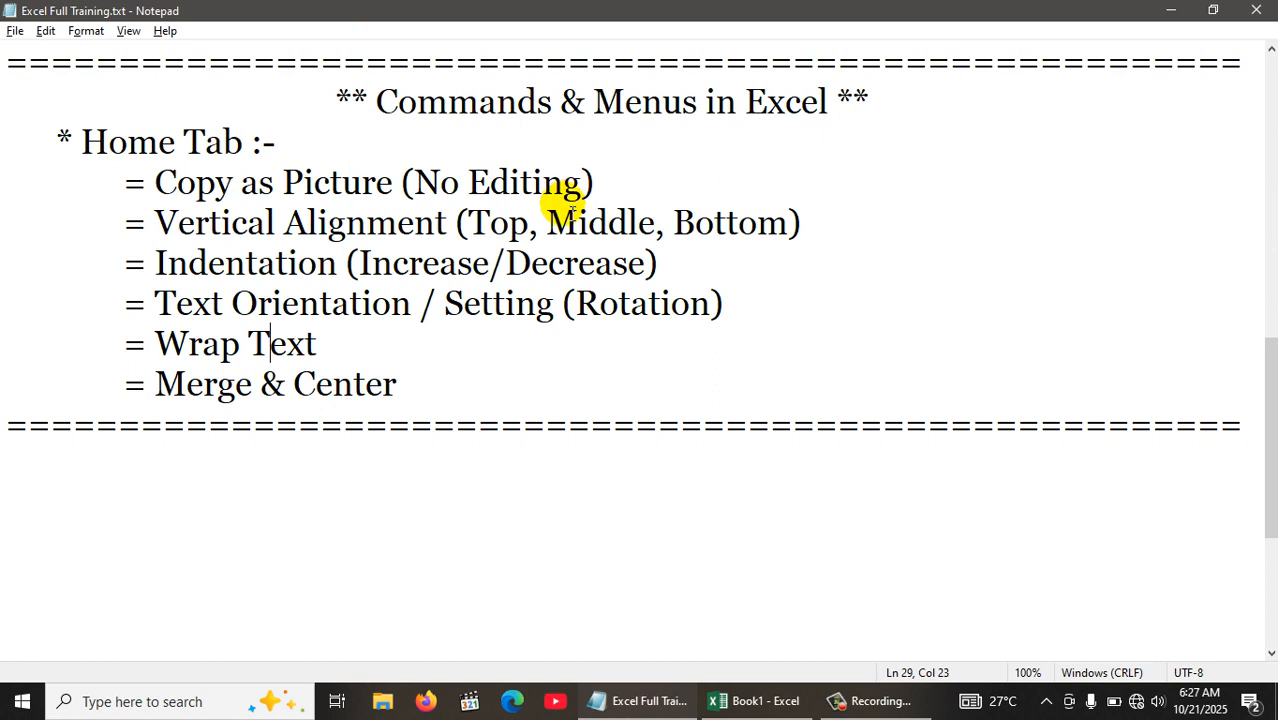
{"action": "left_click_drag", "start_coordinate": [157, 343], "coordinate": [272, 343]}
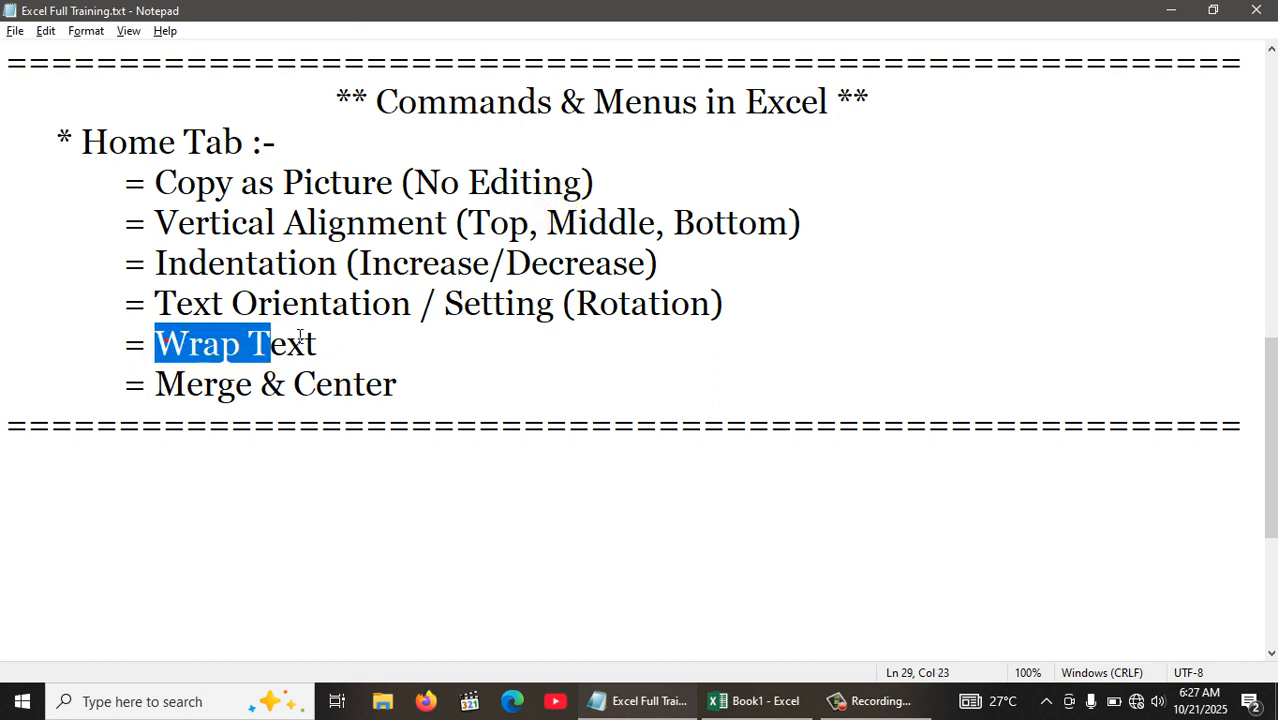
{"action": "left_click", "coordinate": [382, 338]}
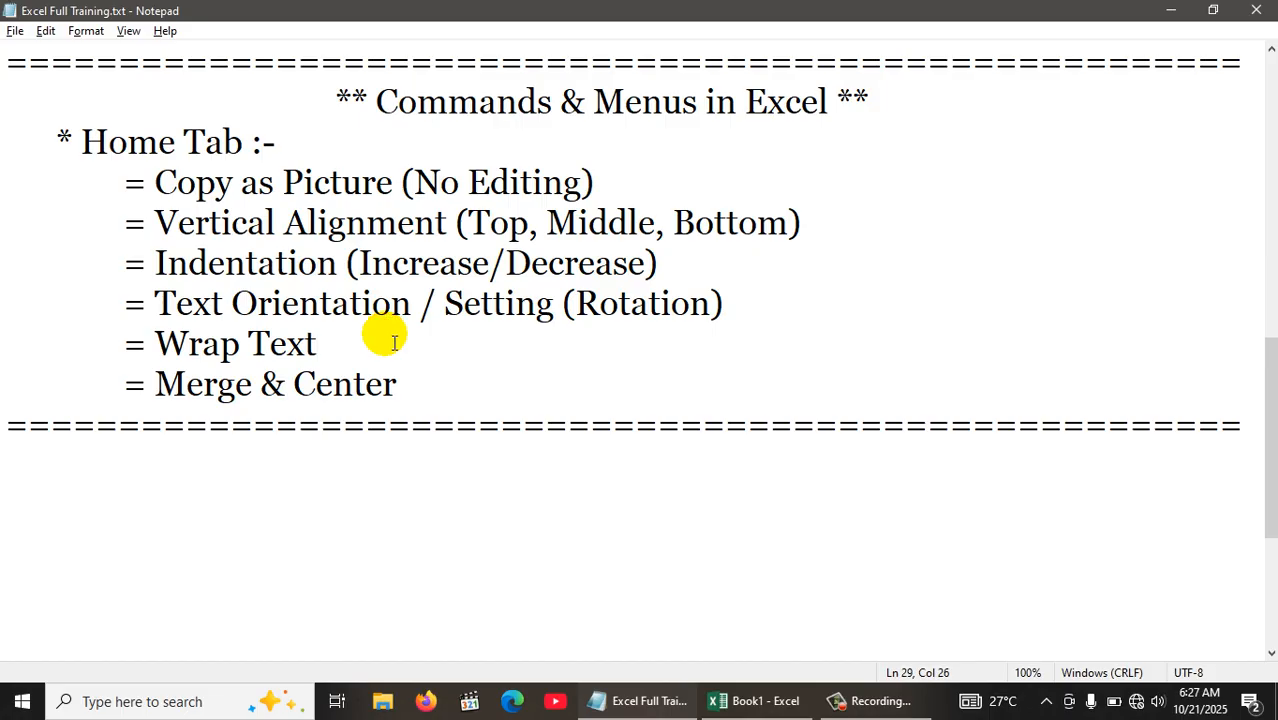
Step: Switch back to Excel, try Wrap Text on cell D3 and undo it
{"action": "key", "text": "alt+Tab"}
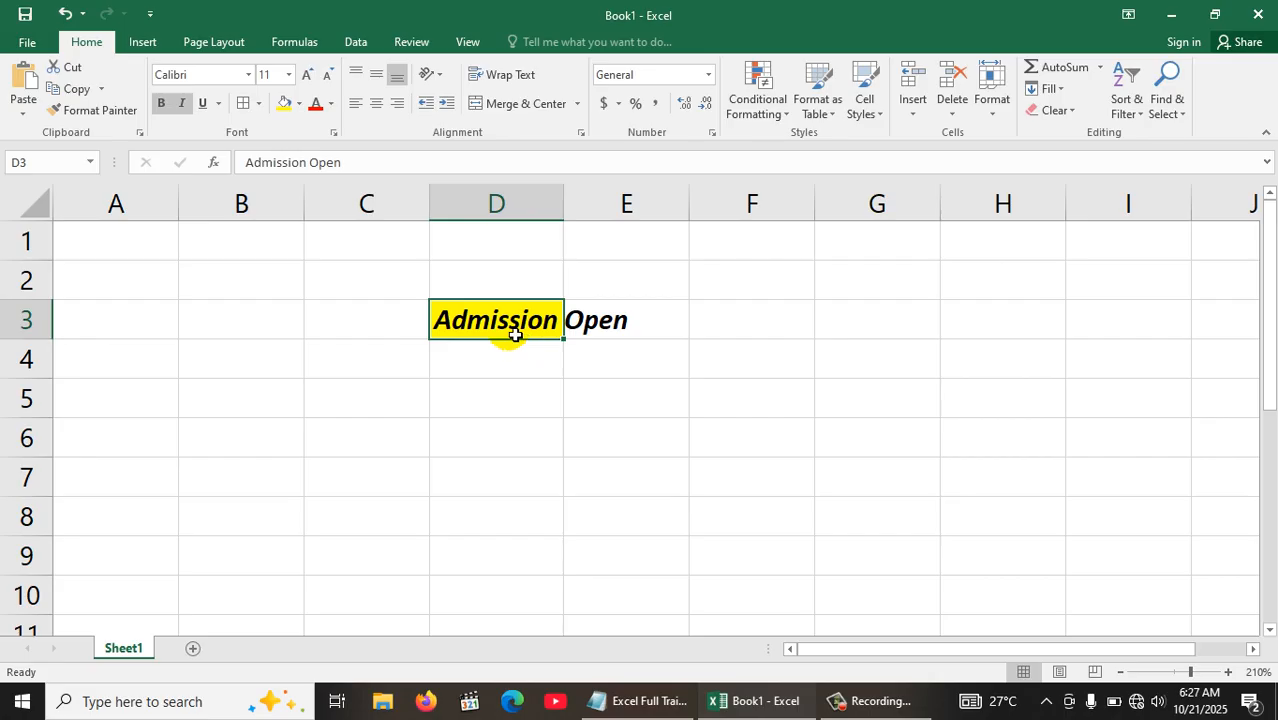
{"action": "left_click", "coordinate": [497, 77]}
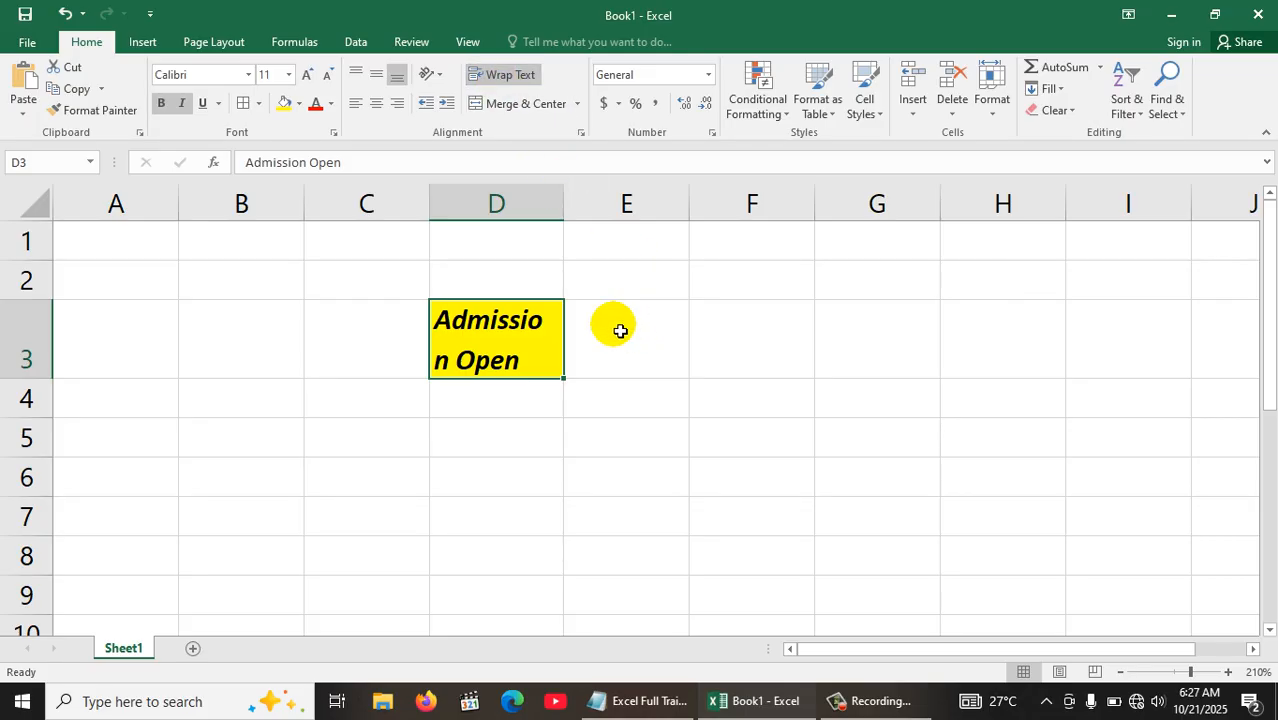
{"action": "key", "text": "ctrl+z"}
Step: Replace the text in cell D3 with "The Faisal English Language & Computer Center"
{"action": "key", "text": "Delete"}
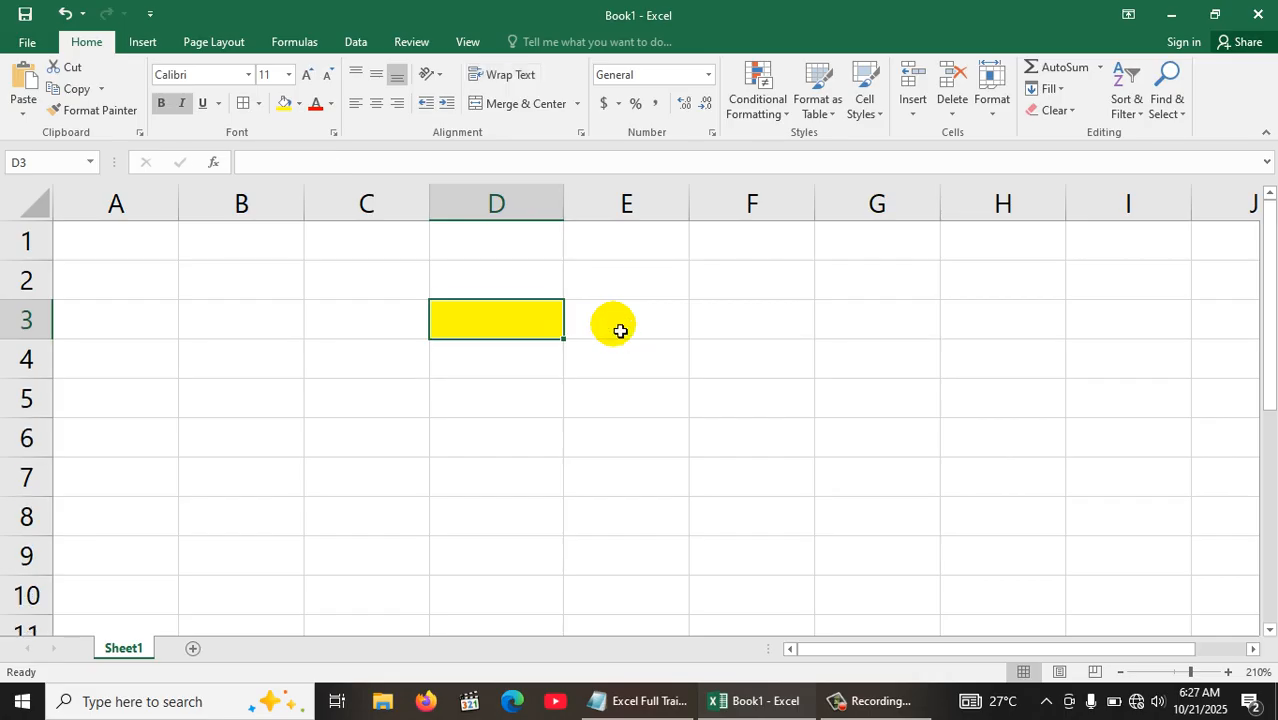
{"action": "type", "text": "The Faisal English Lagn"}
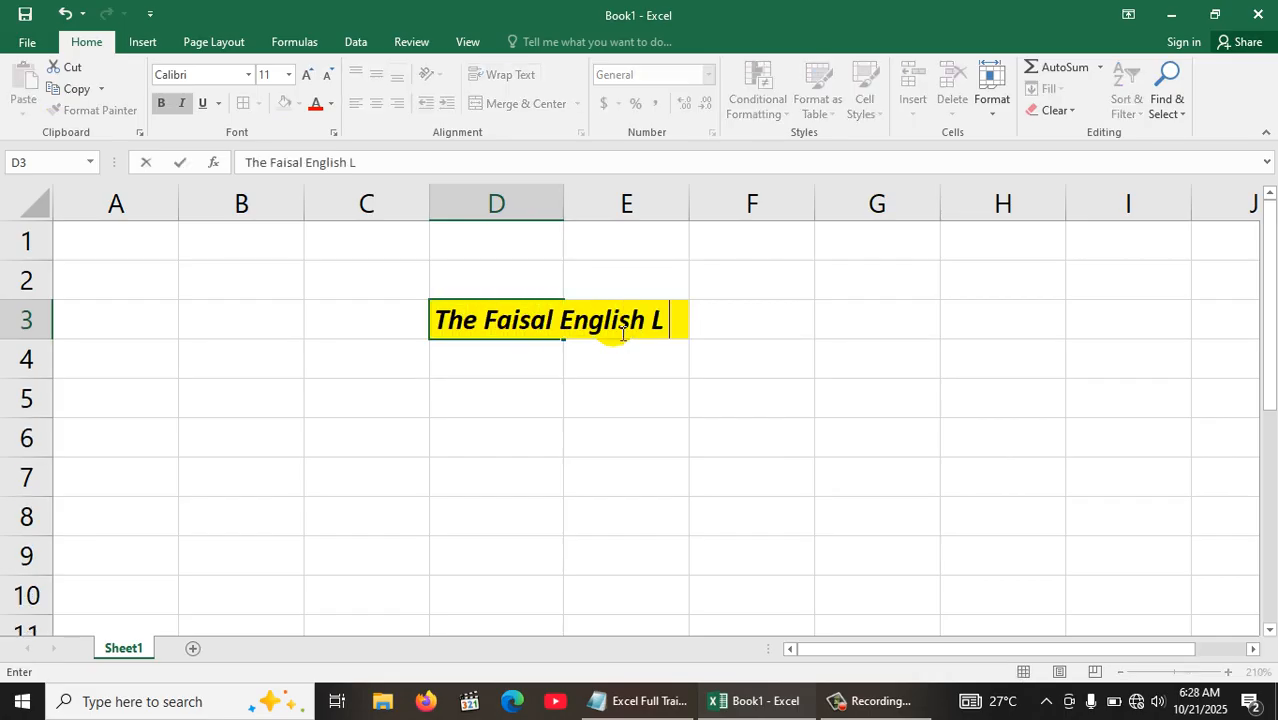
{"action": "key", "text": "BackSpace"}
{"action": "key", "text": "BackSpace"}
{"action": "type", "text": "nguage & Computer Center"}
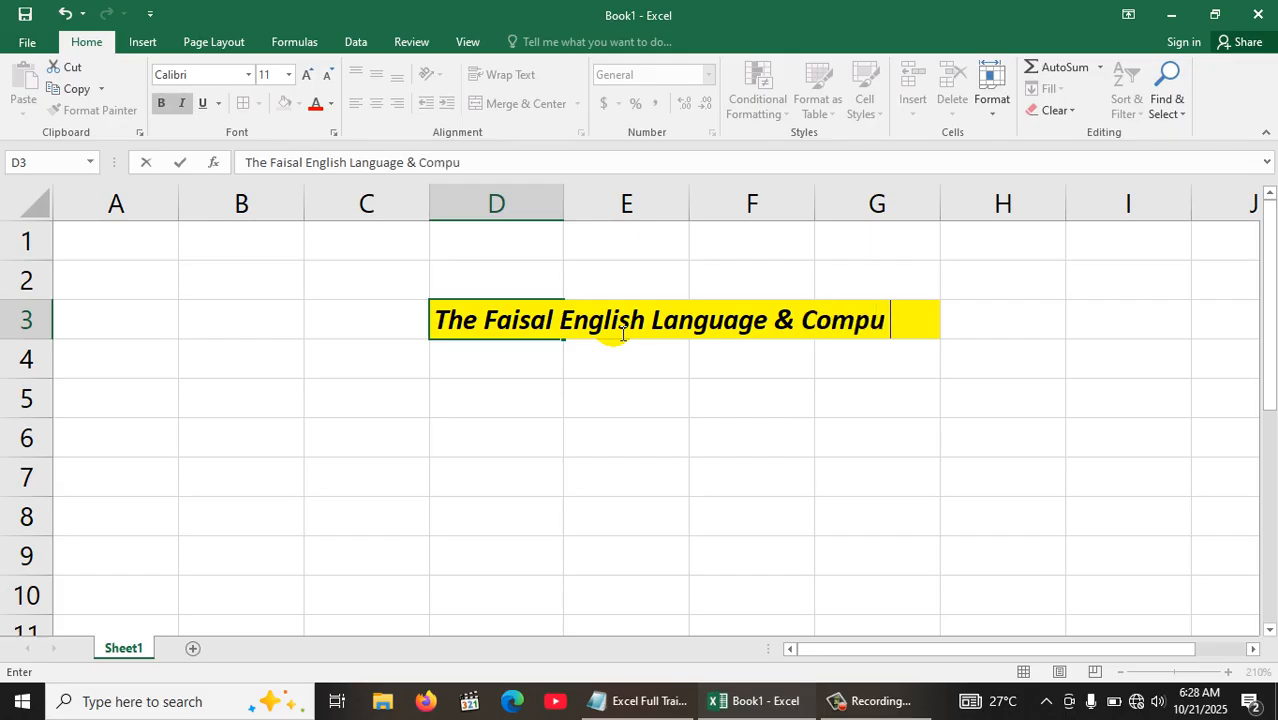
{"action": "key", "text": "Return"}
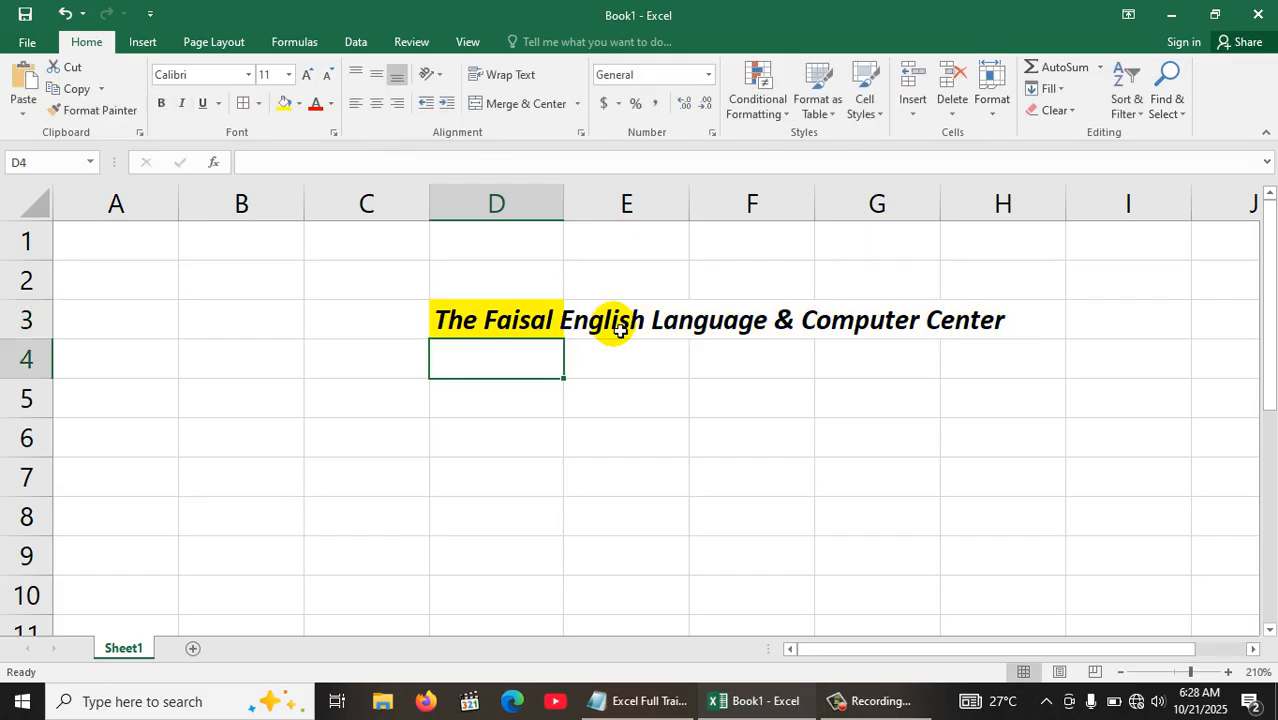
Step: Try widening column D to fit the whole text of cell D3, and undo the resize
{"action": "left_click", "coordinate": [512, 330]}
{"action": "left_click_drag", "start_coordinate": [565, 203], "coordinate": [1024, 193]}
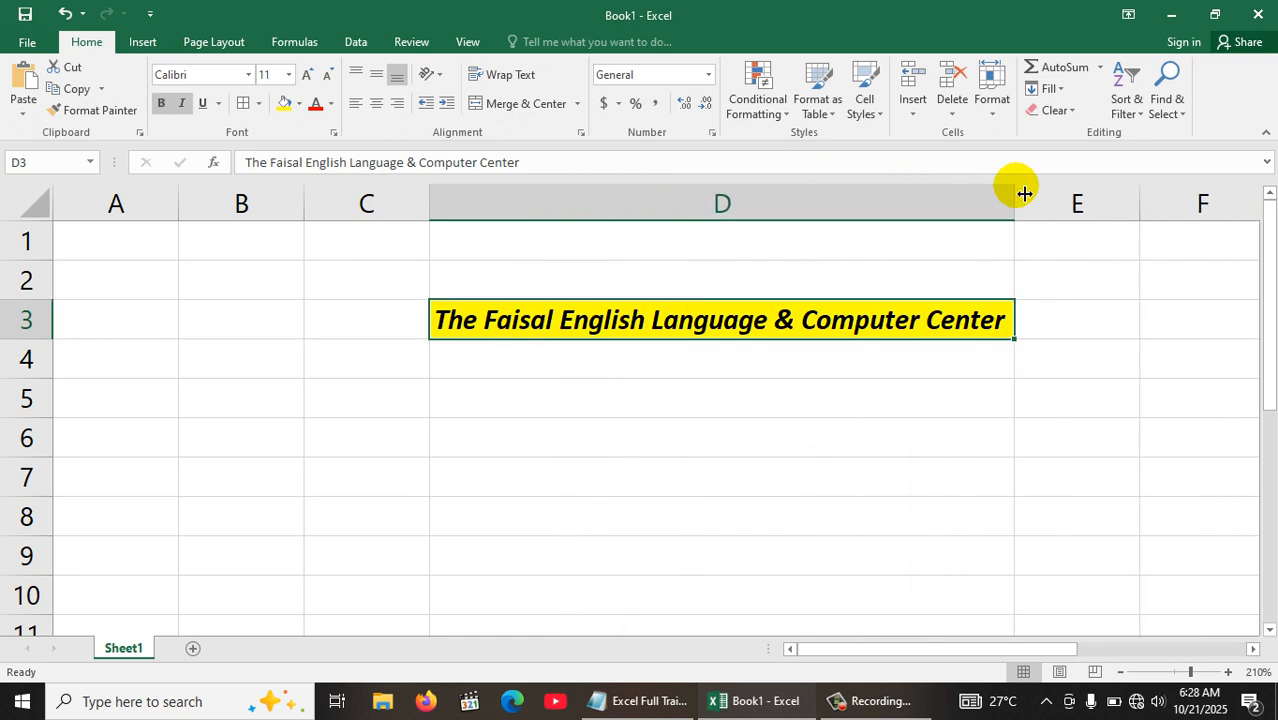
{"action": "key", "text": "ctrl+z"}
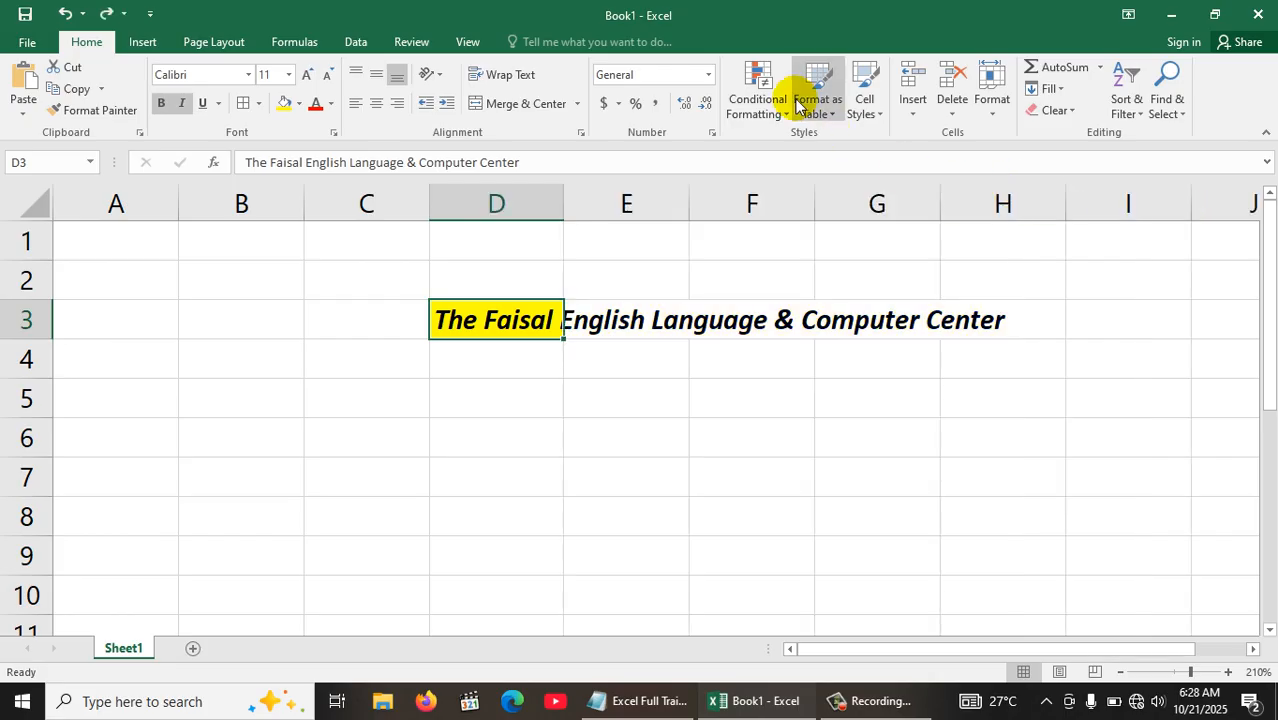
Step: Toggle Wrap Text on and off for cell D3, glance at the Notepad notes and return to Excel
{"action": "left_click", "coordinate": [497, 83]}
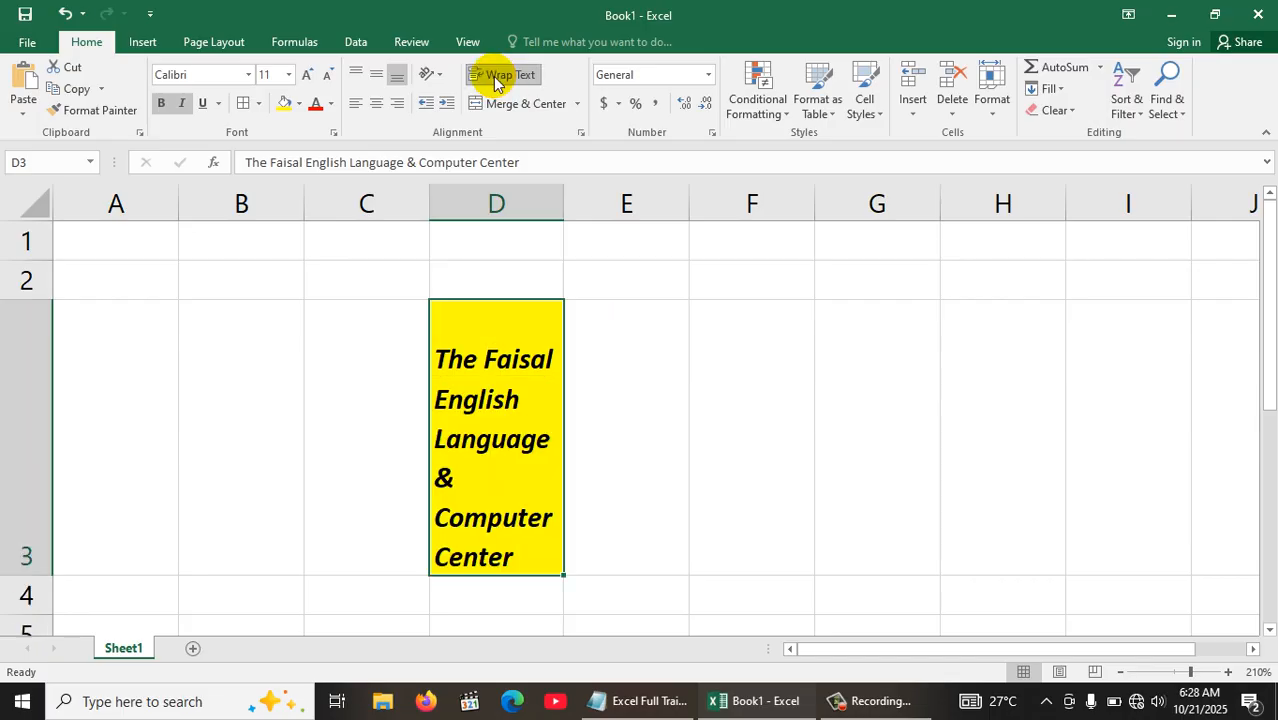
{"action": "left_click", "coordinate": [493, 76]}
{"action": "left_click", "coordinate": [493, 76]}
{"action": "left_click", "coordinate": [493, 76]}
{"action": "key", "text": "alt+Tab"}
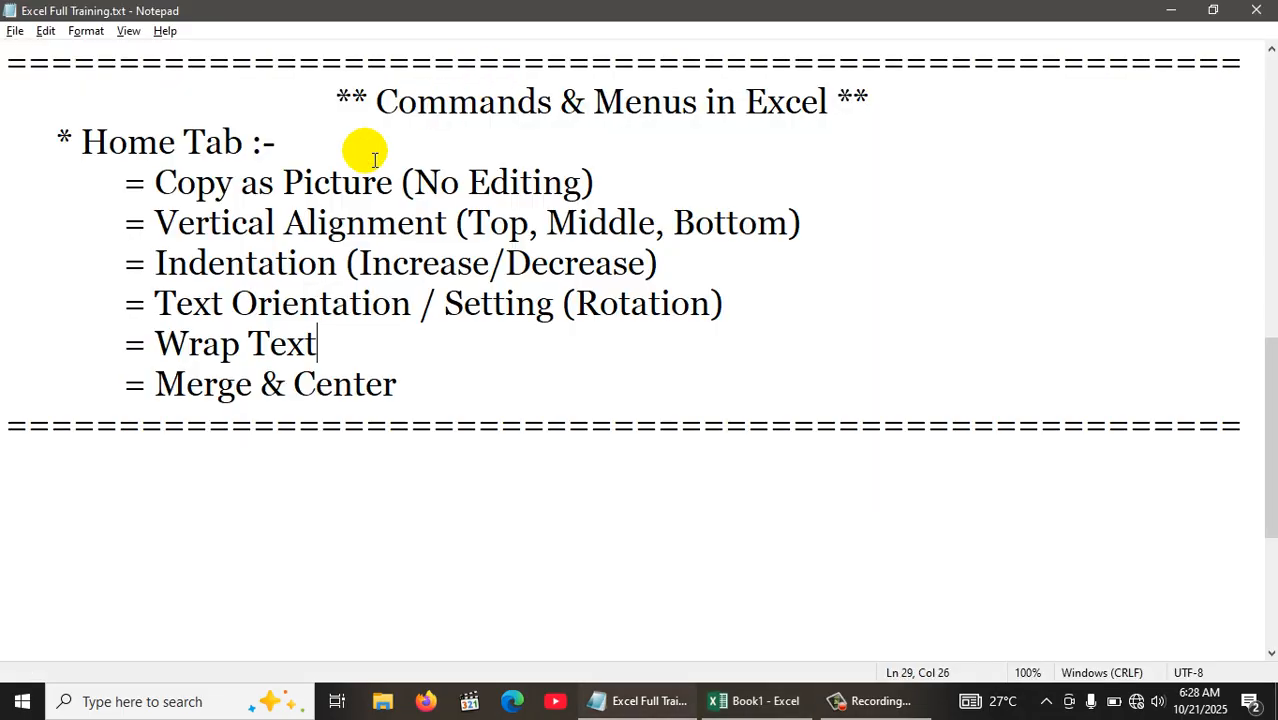
{"action": "key", "text": "alt+Tab"}
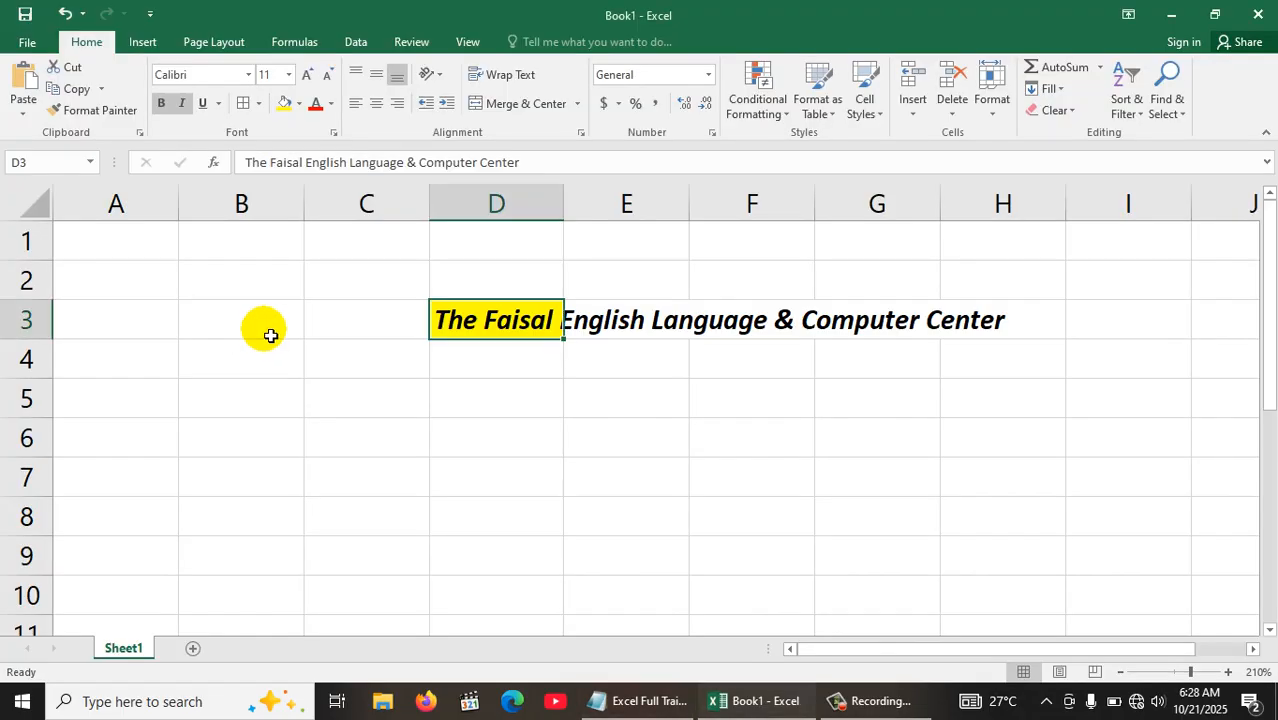
Step: Replace the text in cell D3 with "Microsoft Excel" and wrap it within the cell
{"action": "key", "text": "Delete"}
{"action": "double_click", "coordinate": [459, 311]}
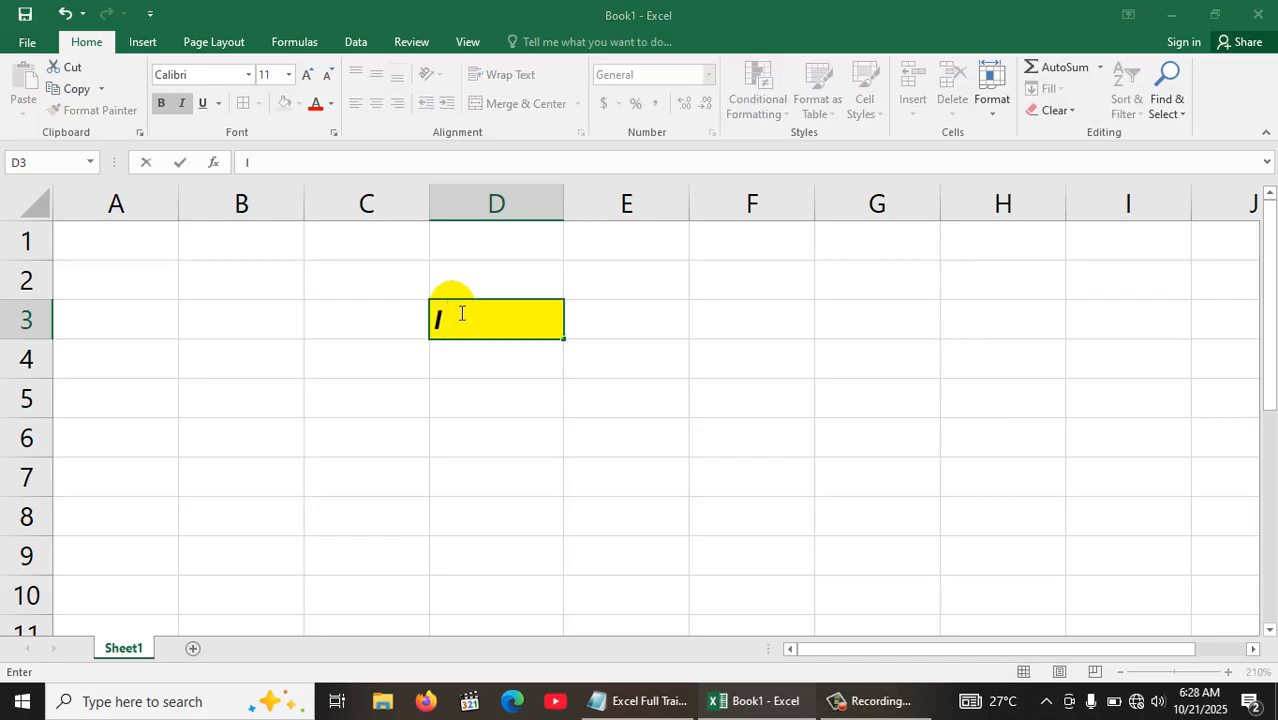
{"action": "type", "text": "Microsoft Exc"}
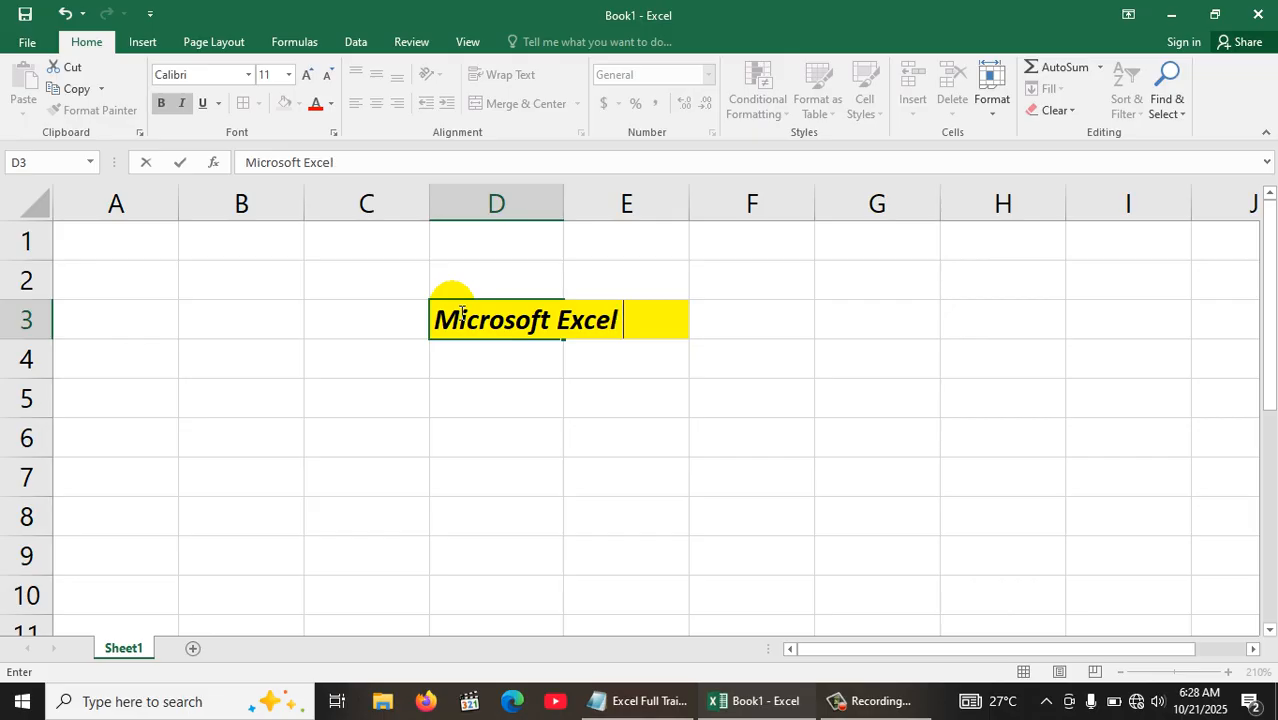
{"action": "type", "text": "el"}
{"action": "key", "text": "Return"}
{"action": "left_click", "coordinate": [470, 312]}
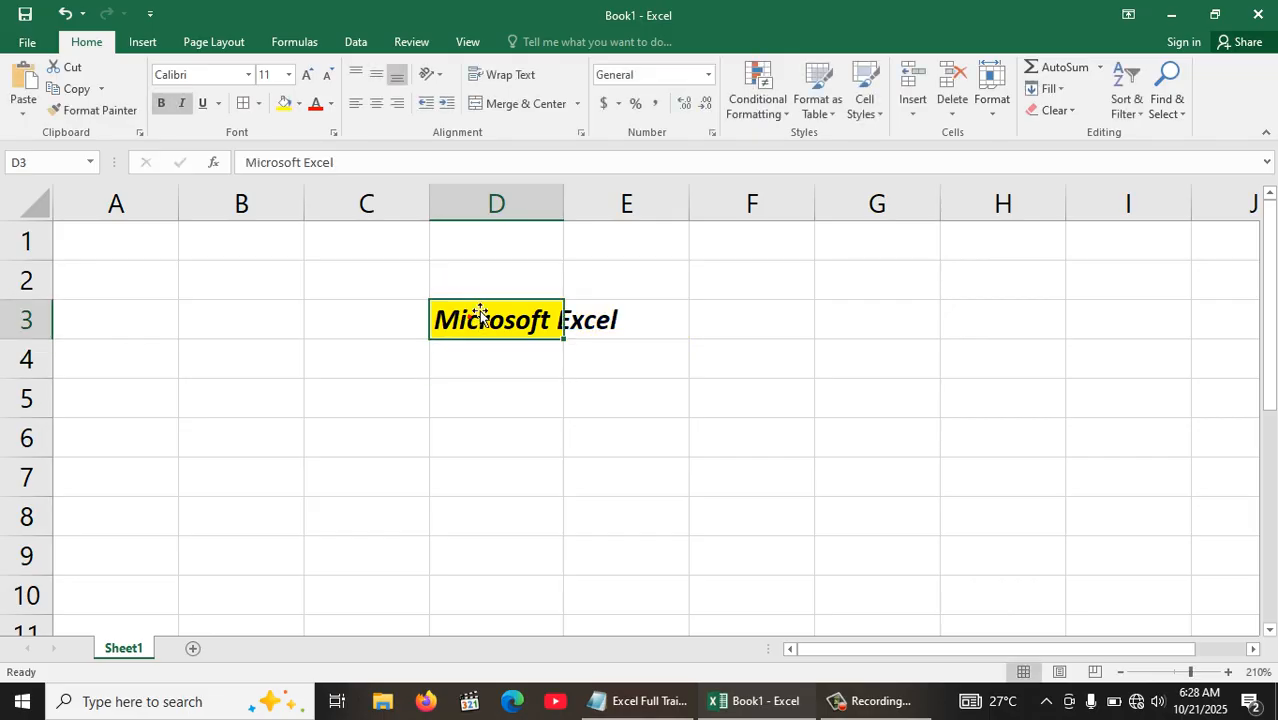
{"action": "left_click", "coordinate": [505, 75]}
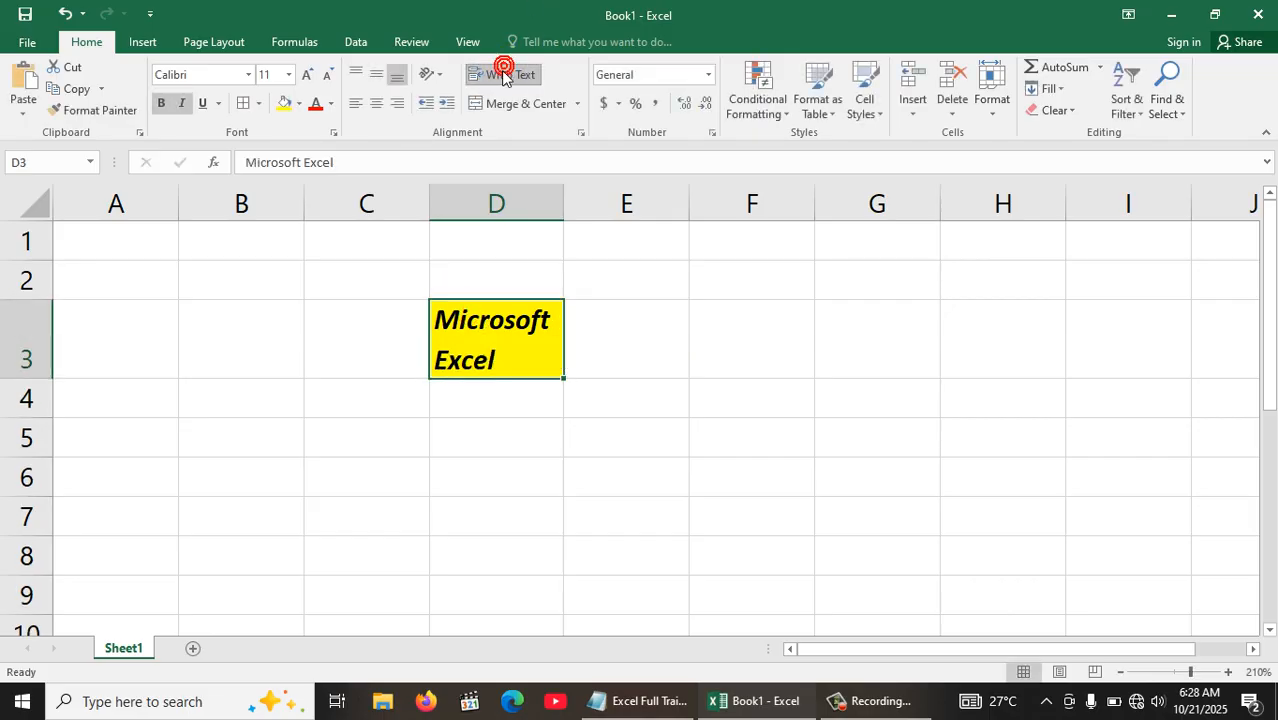
Step: Switch to the Notepad notes and highlight the words of the Merge & Center entry
{"action": "key", "text": "alt+Tab"}
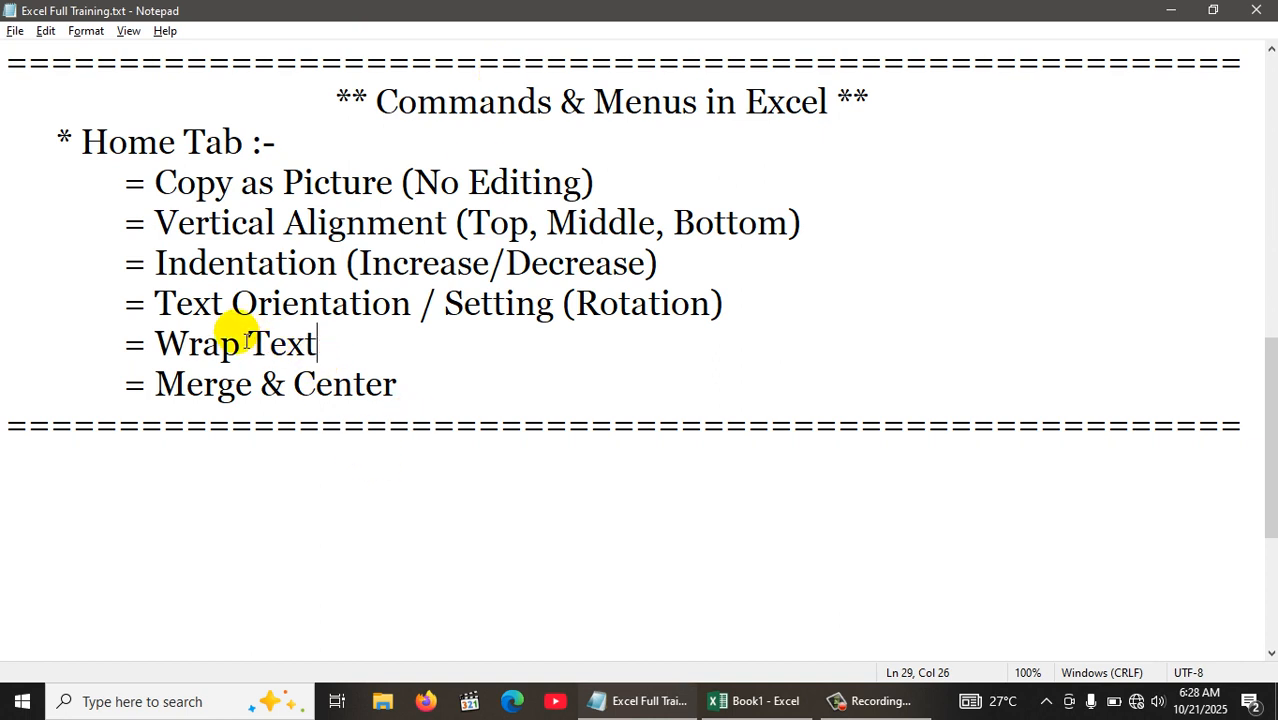
{"action": "left_click", "coordinate": [206, 379]}
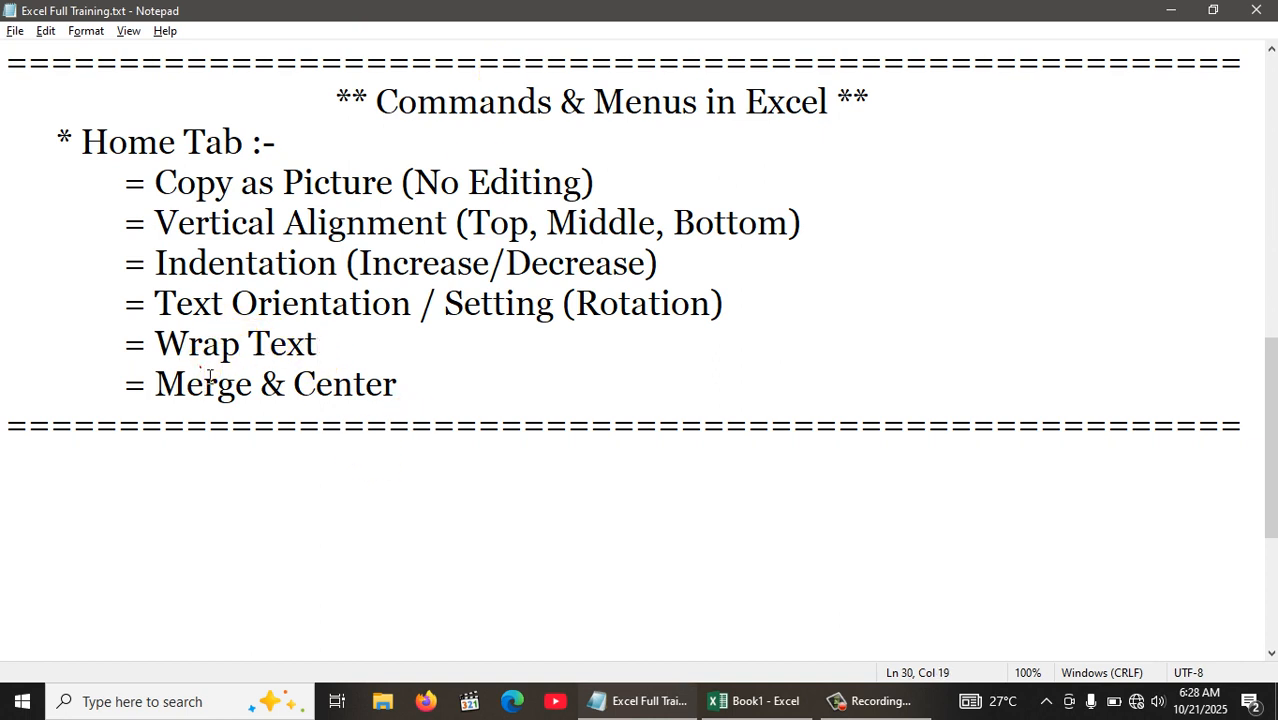
{"action": "double_click", "coordinate": [208, 376]}
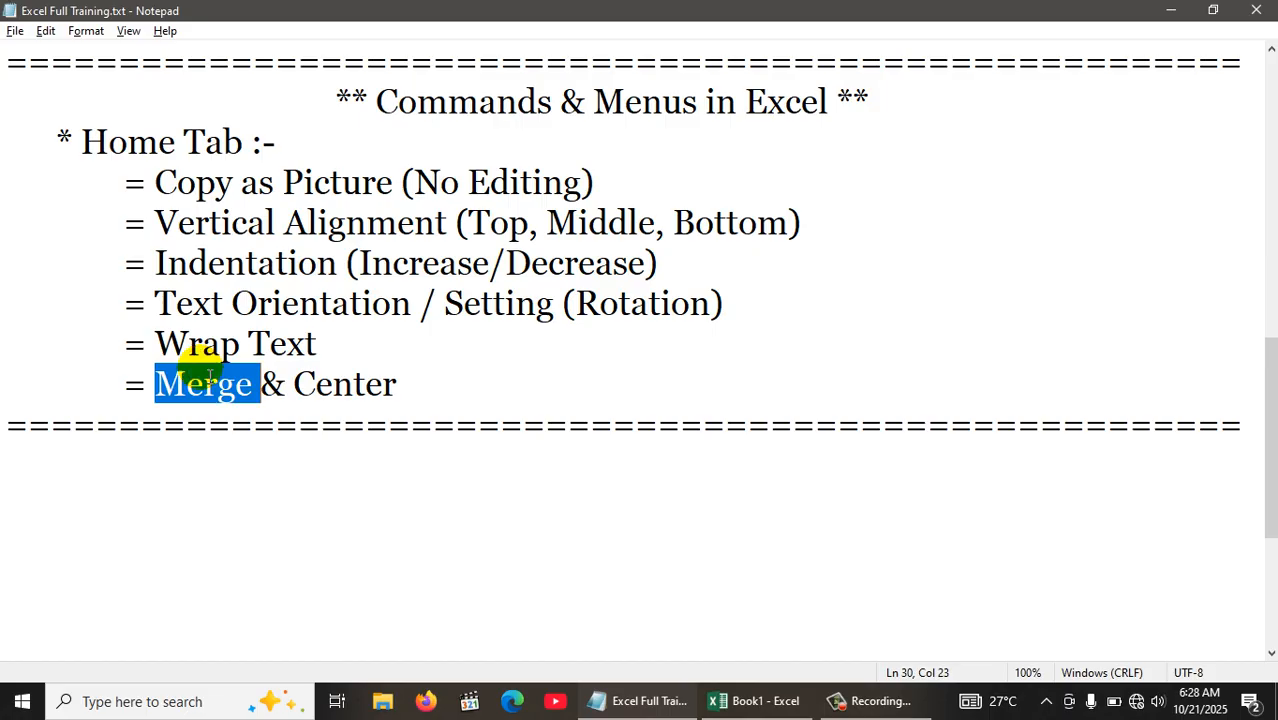
{"action": "key", "text": "End"}
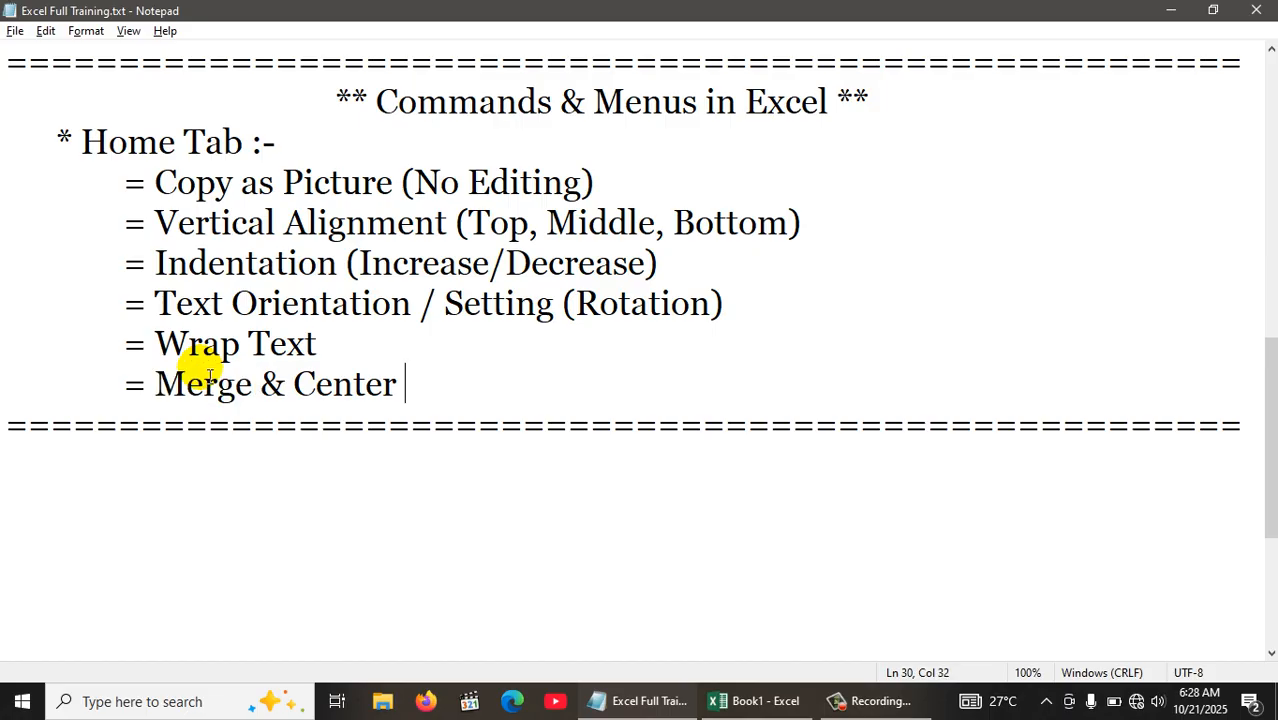
{"action": "key", "text": "shift+End"}
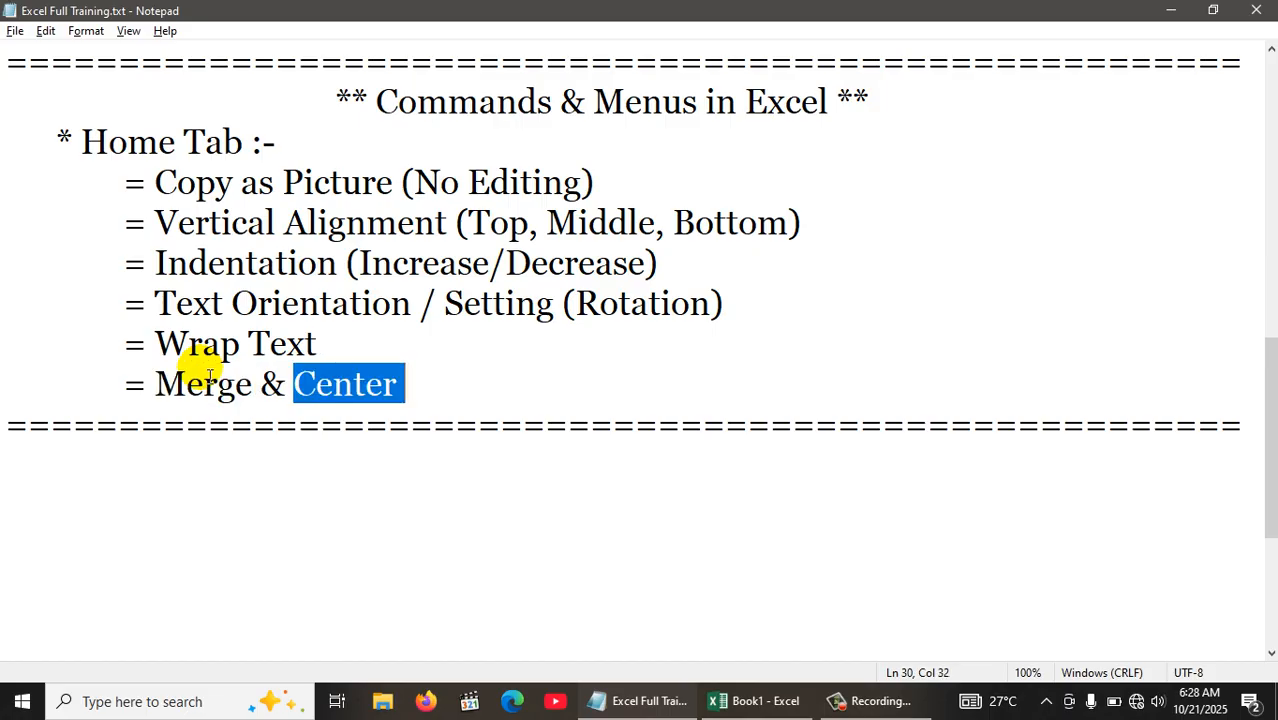
Step: Switch back to Excel and apply Merge & Center to the empty range C7:G8
{"action": "key", "text": "alt+Tab"}
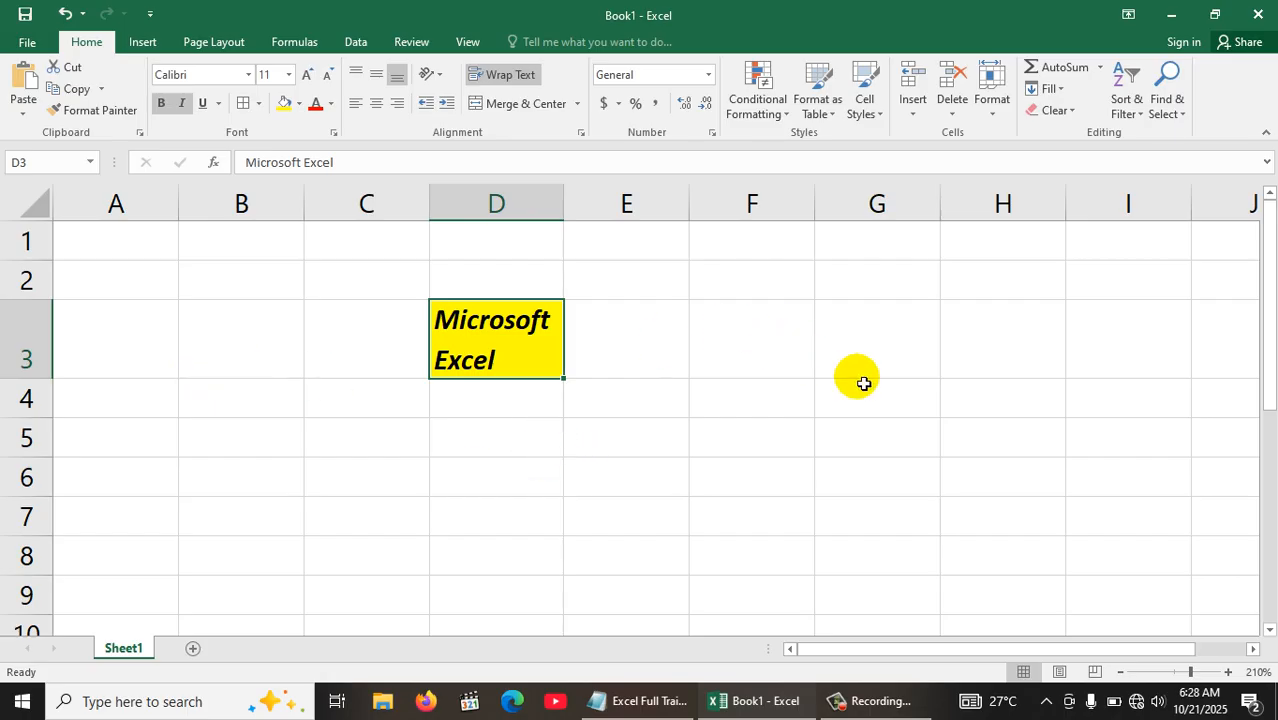
{"action": "left_click", "coordinate": [1270, 630]}
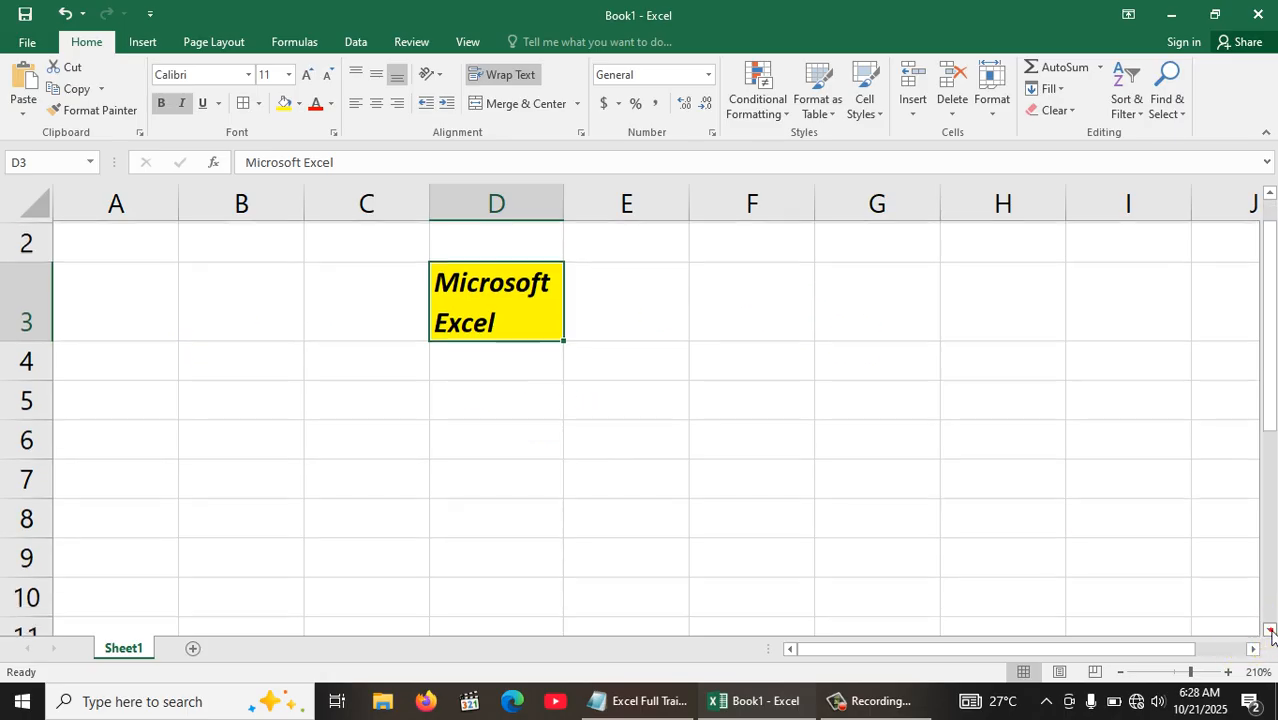
{"action": "left_click", "coordinate": [1270, 630]}
{"action": "left_click", "coordinate": [367, 282]}
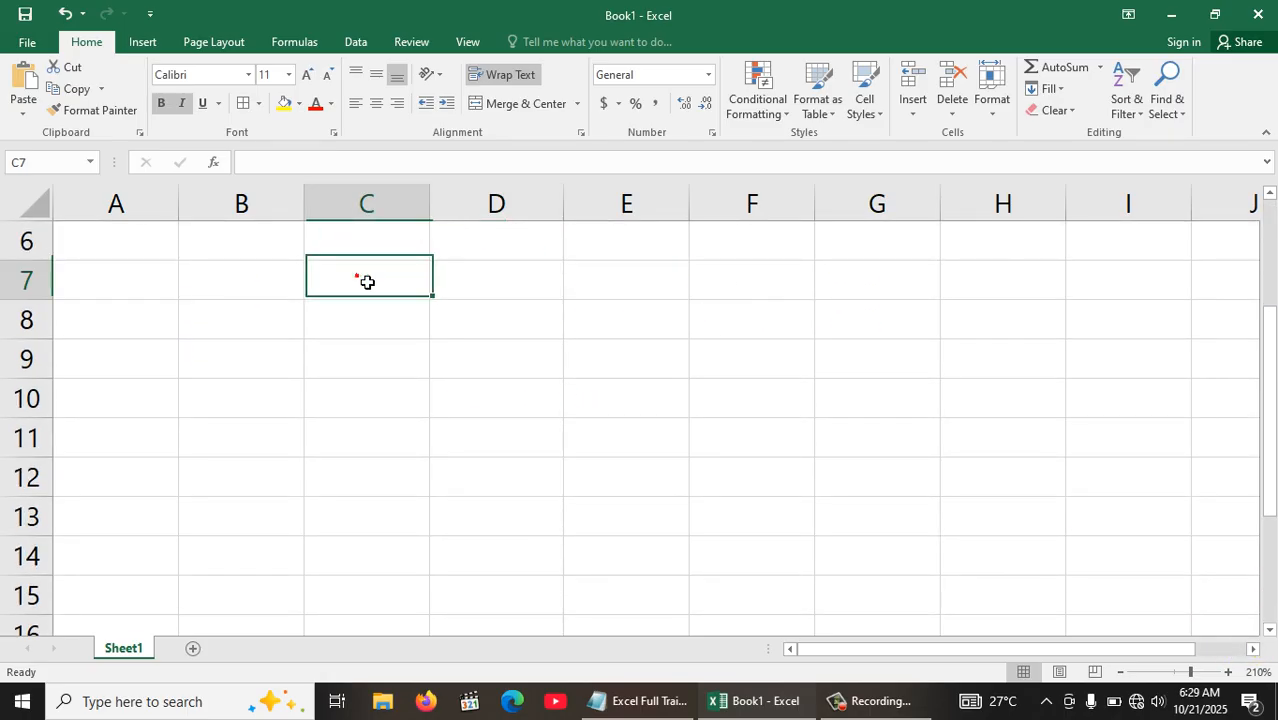
{"action": "left_click_drag", "start_coordinate": [367, 282], "coordinate": [866, 319]}
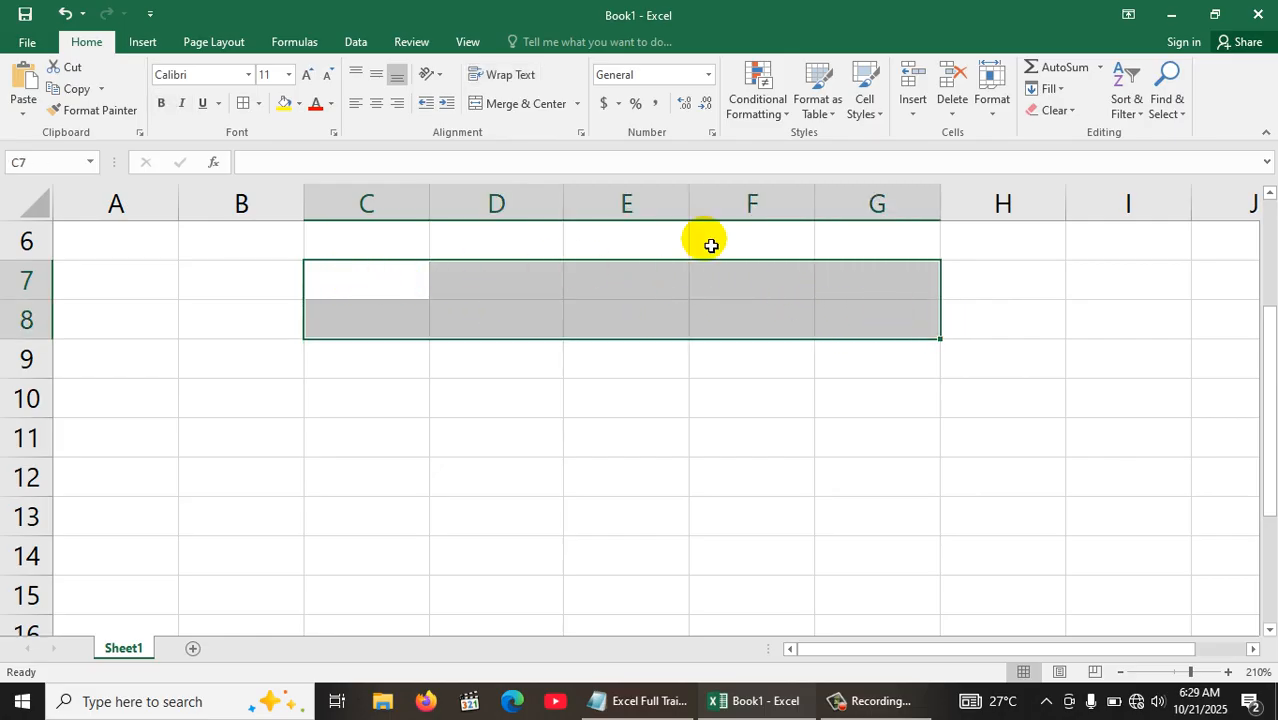
{"action": "left_click", "coordinate": [518, 106]}
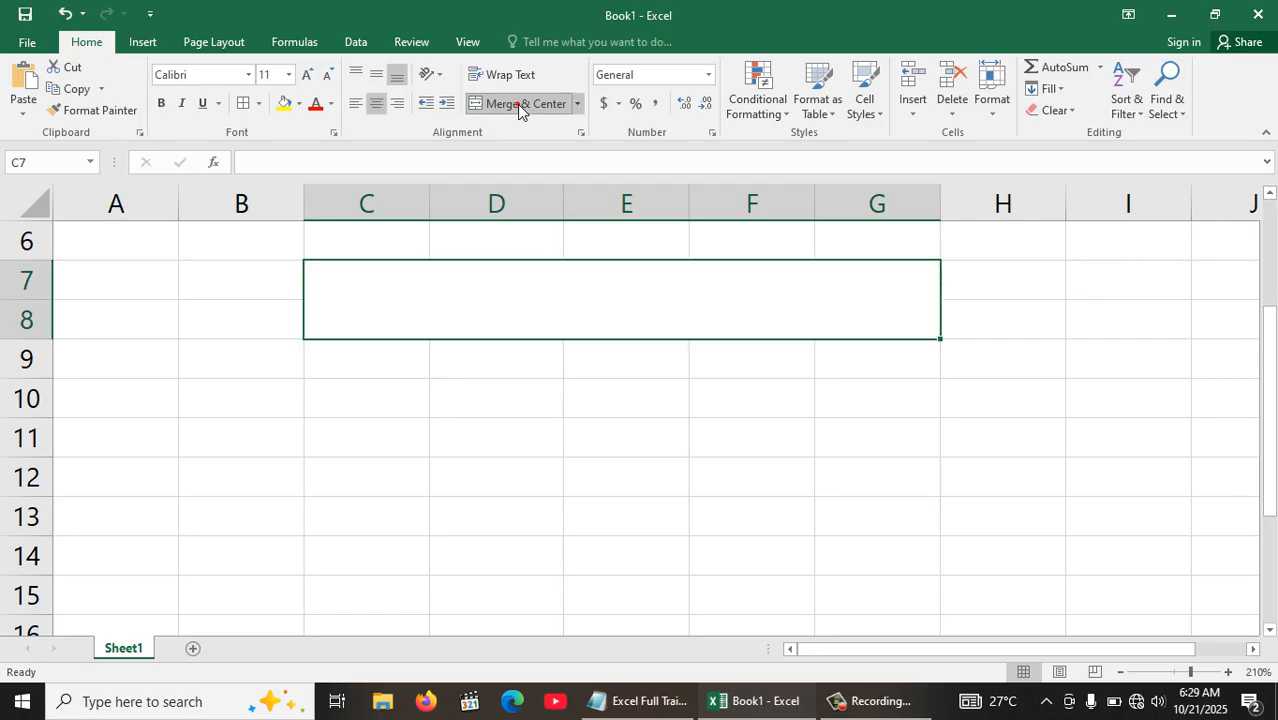
Step: Format the merged cell C7:G8 with bold, italic, a yellow fill and font size 16
{"action": "left_click", "coordinate": [161, 104]}
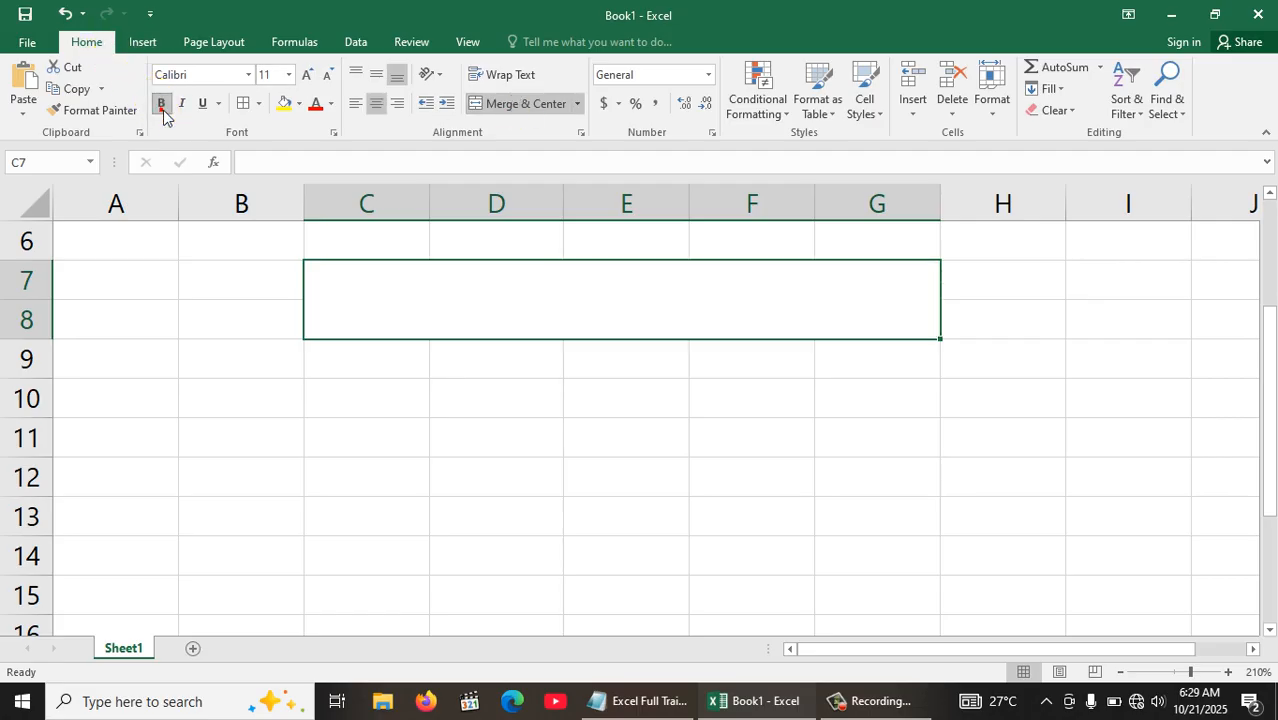
{"action": "left_click", "coordinate": [290, 106]}
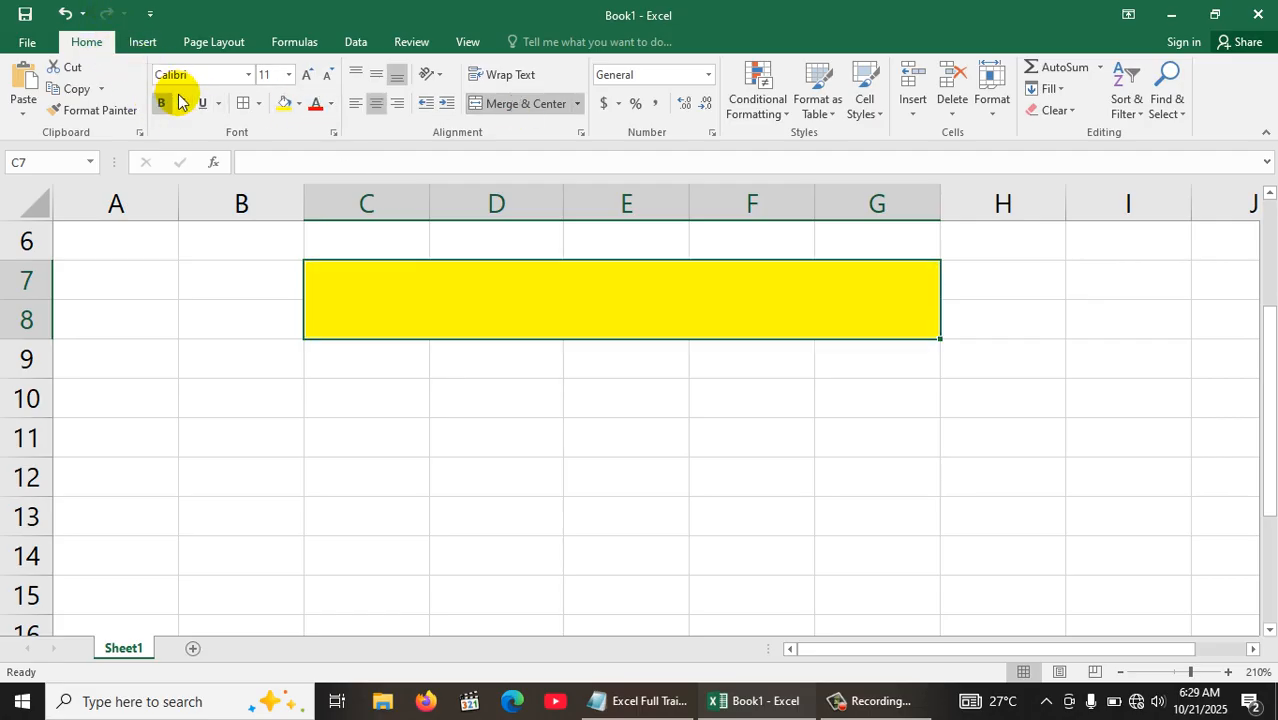
{"action": "left_click", "coordinate": [181, 103]}
{"action": "left_click", "coordinate": [306, 75]}
{"action": "left_click", "coordinate": [306, 75]}
{"action": "left_click", "coordinate": [306, 75]}
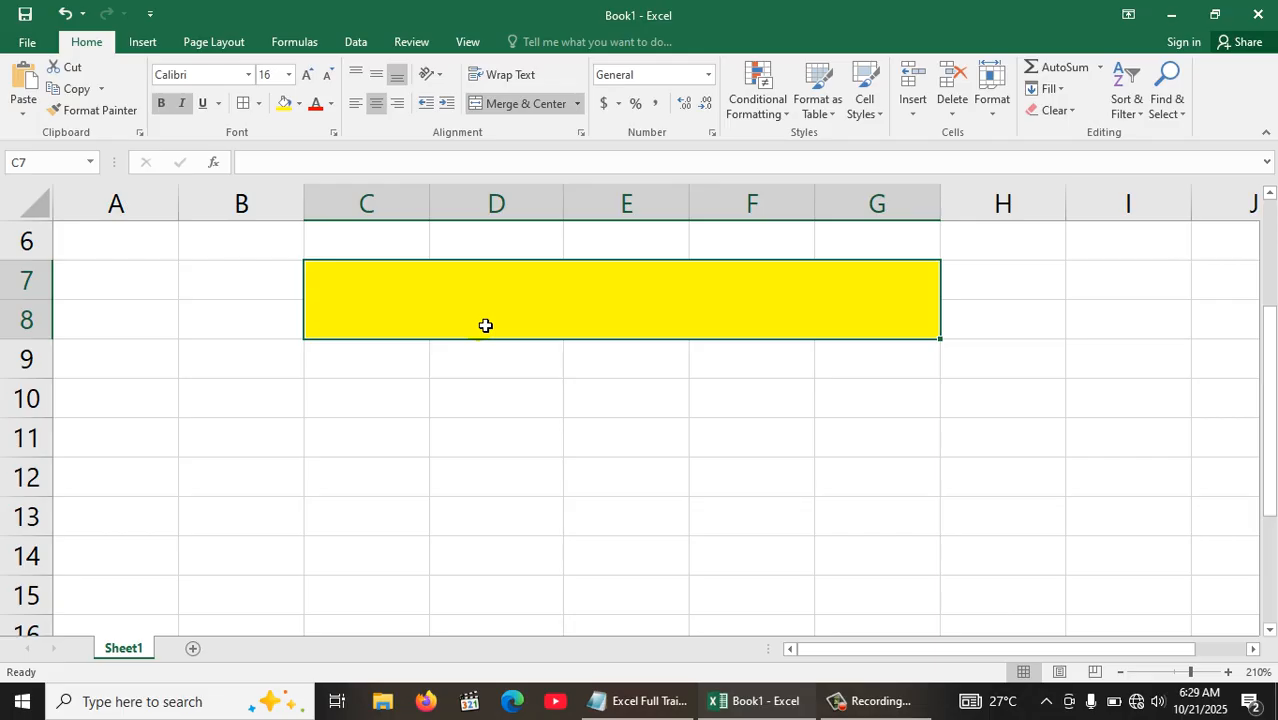
{"action": "type", "text": "Rizwa"}
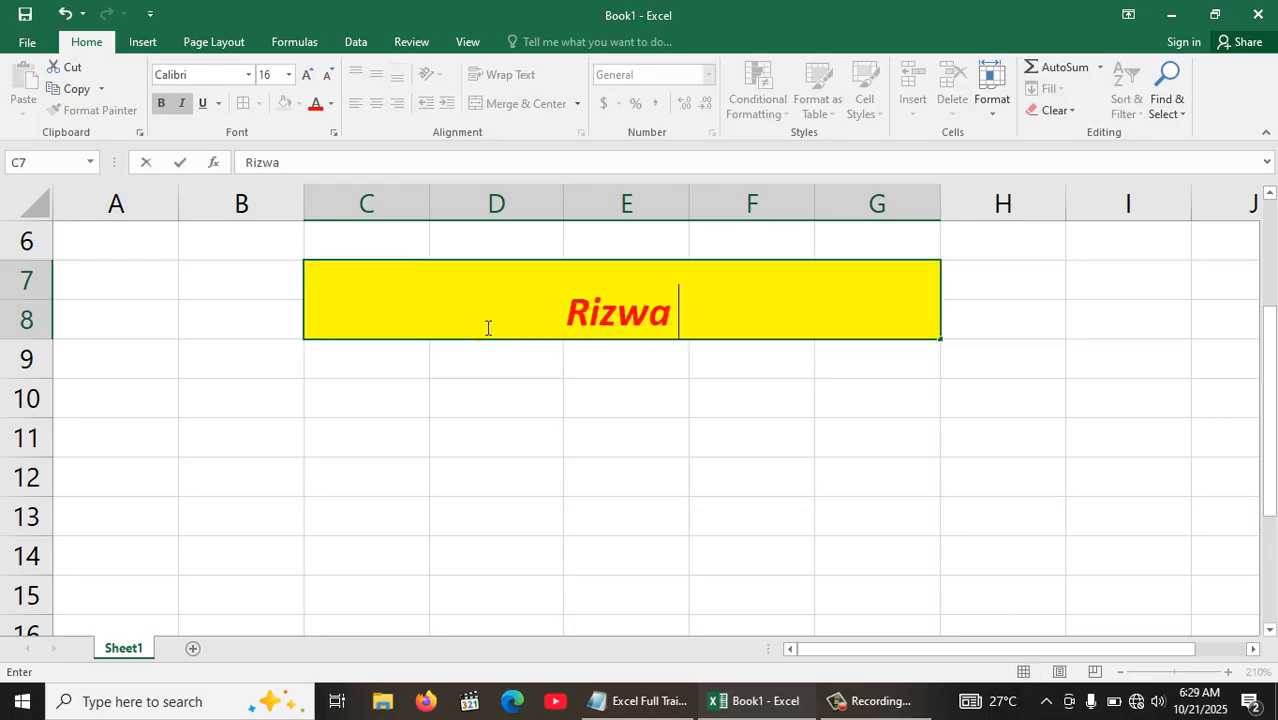
{"action": "type", "text": "n Table \\"}
{"action": "key", "text": "Return"}
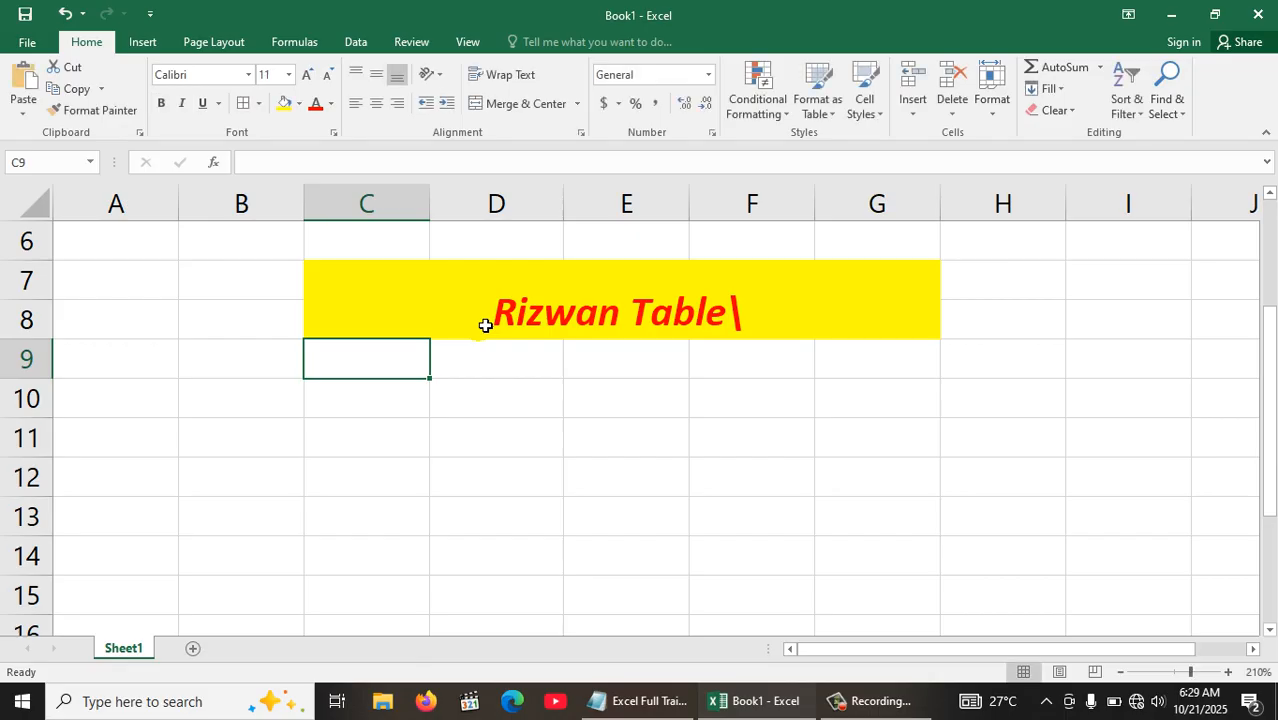
Step: Enter a title made of a person's first name followed by "Table" in the merged cell C7:G8
{"action": "left_click", "coordinate": [485, 325]}
{"action": "type", "text": "Rizwan Table"}
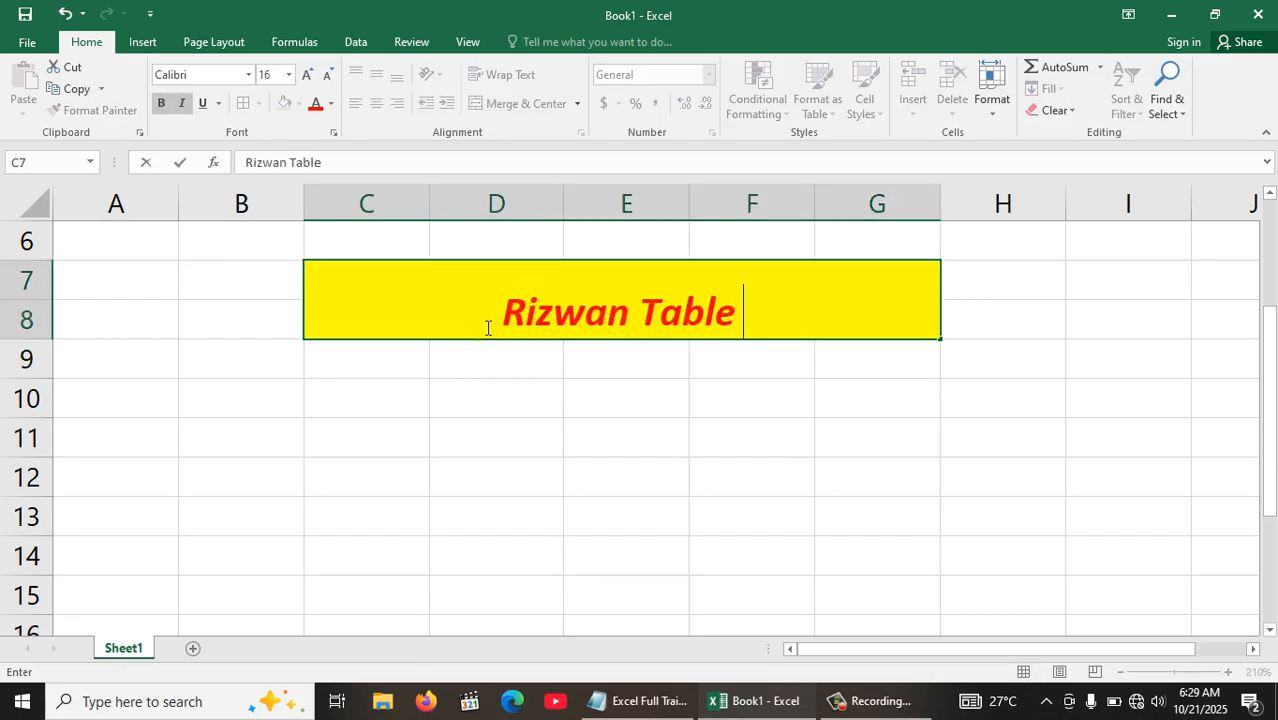
{"action": "key", "text": "Return"}
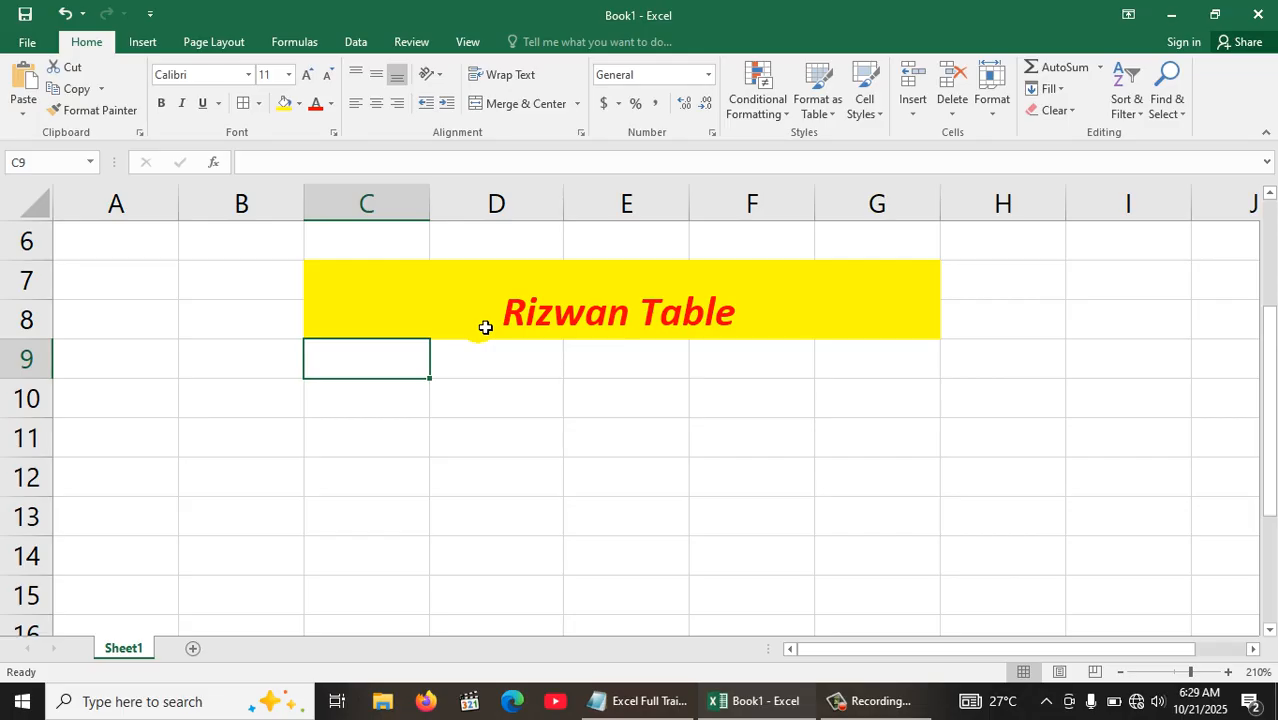
Step: Add all borders to the range C9:G13 and apply Merge Across to its rows
{"action": "left_click_drag", "start_coordinate": [382, 358], "coordinate": [936, 528]}
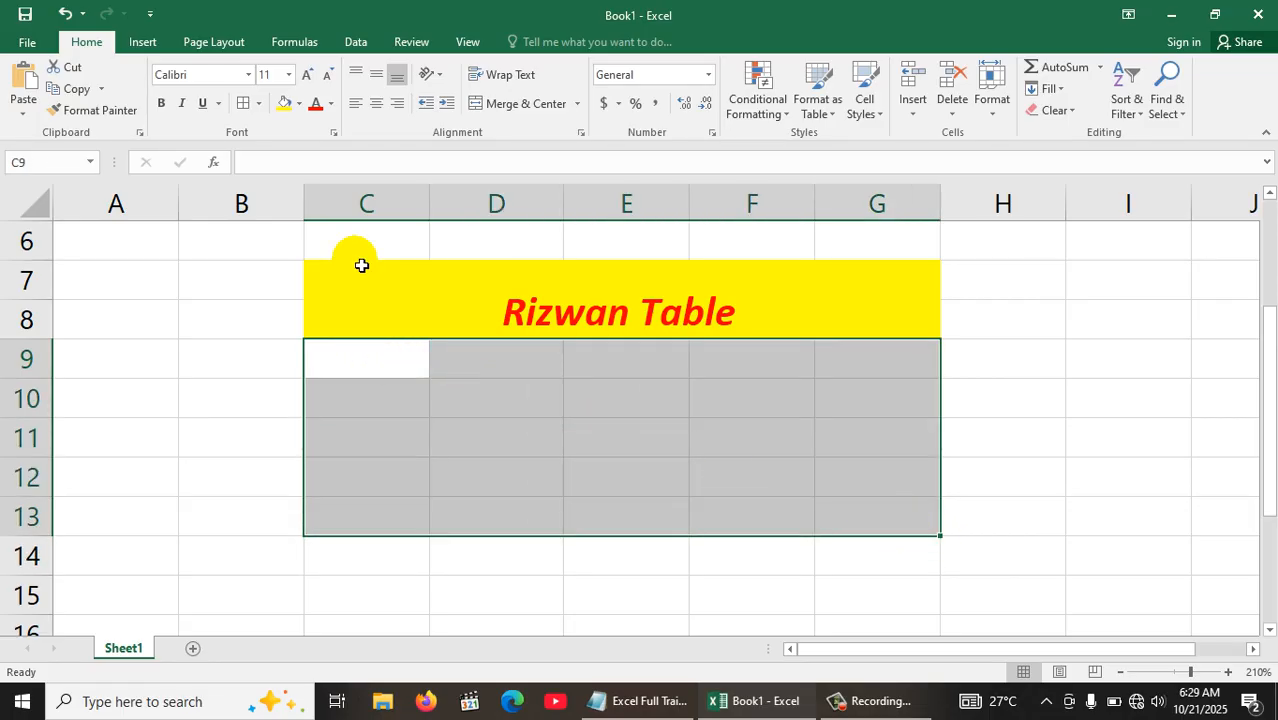
{"action": "left_click", "coordinate": [240, 103]}
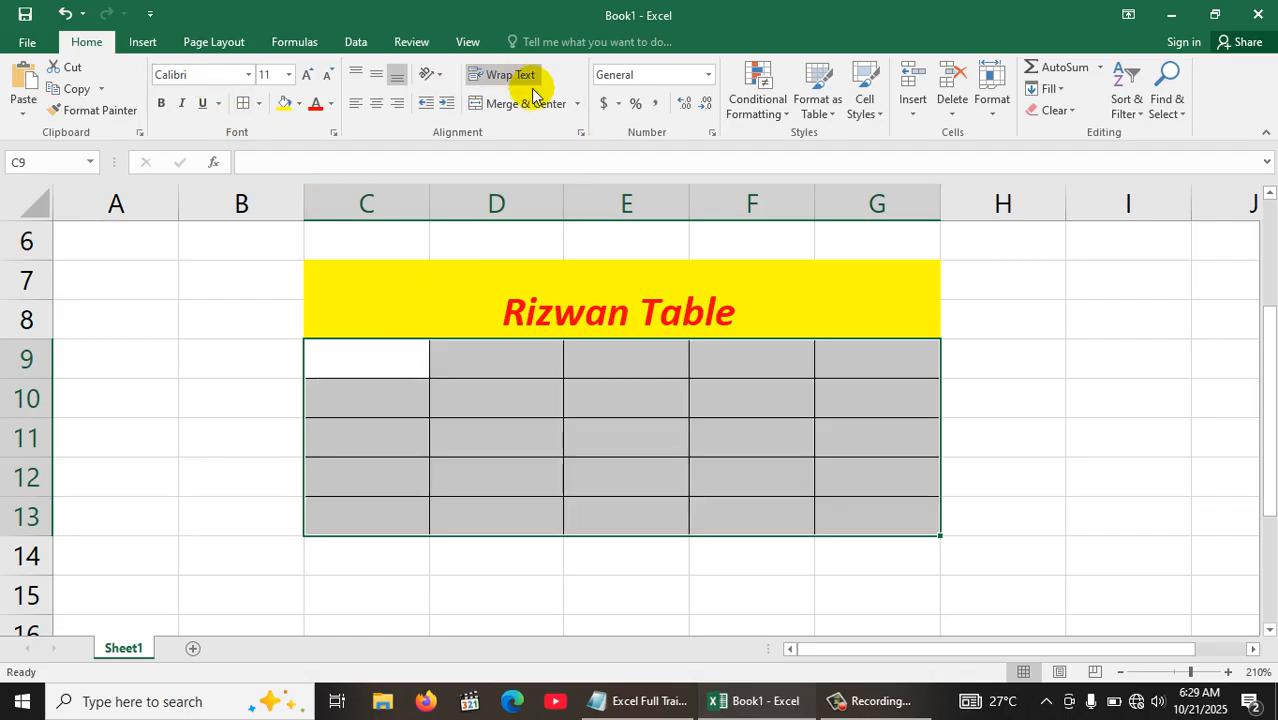
{"action": "left_click", "coordinate": [577, 104]}
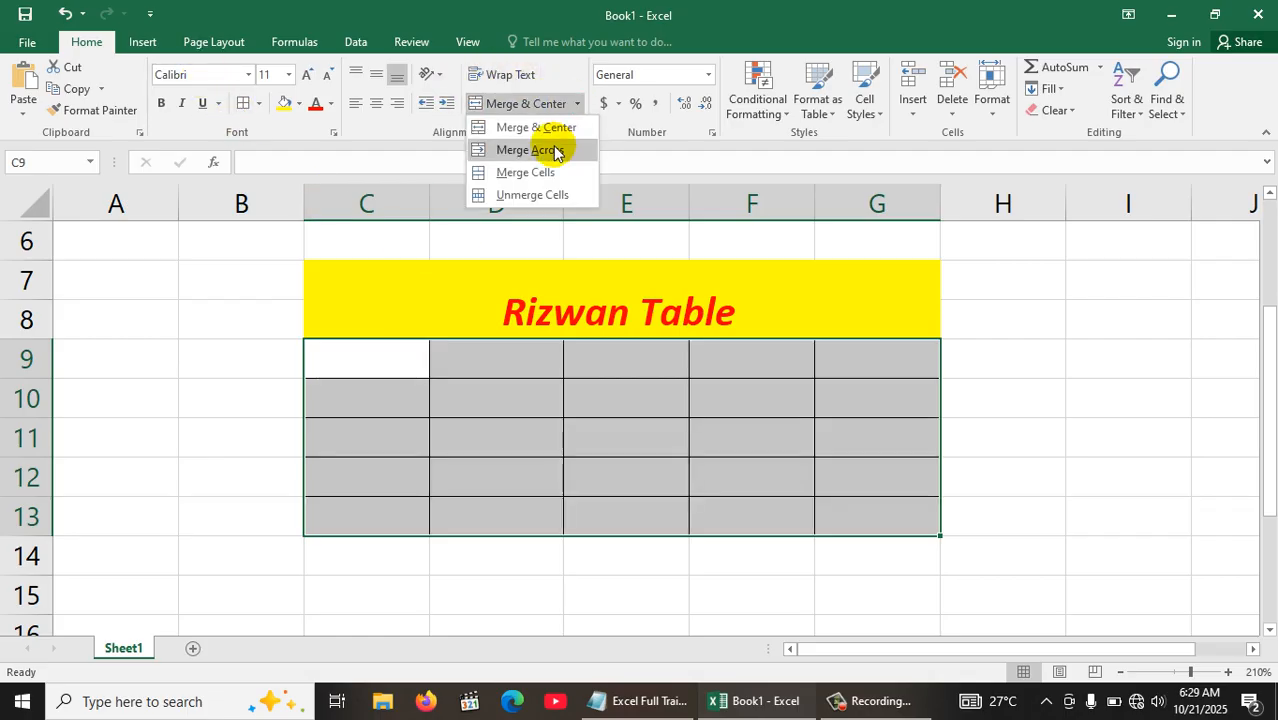
{"action": "left_click", "coordinate": [557, 150]}
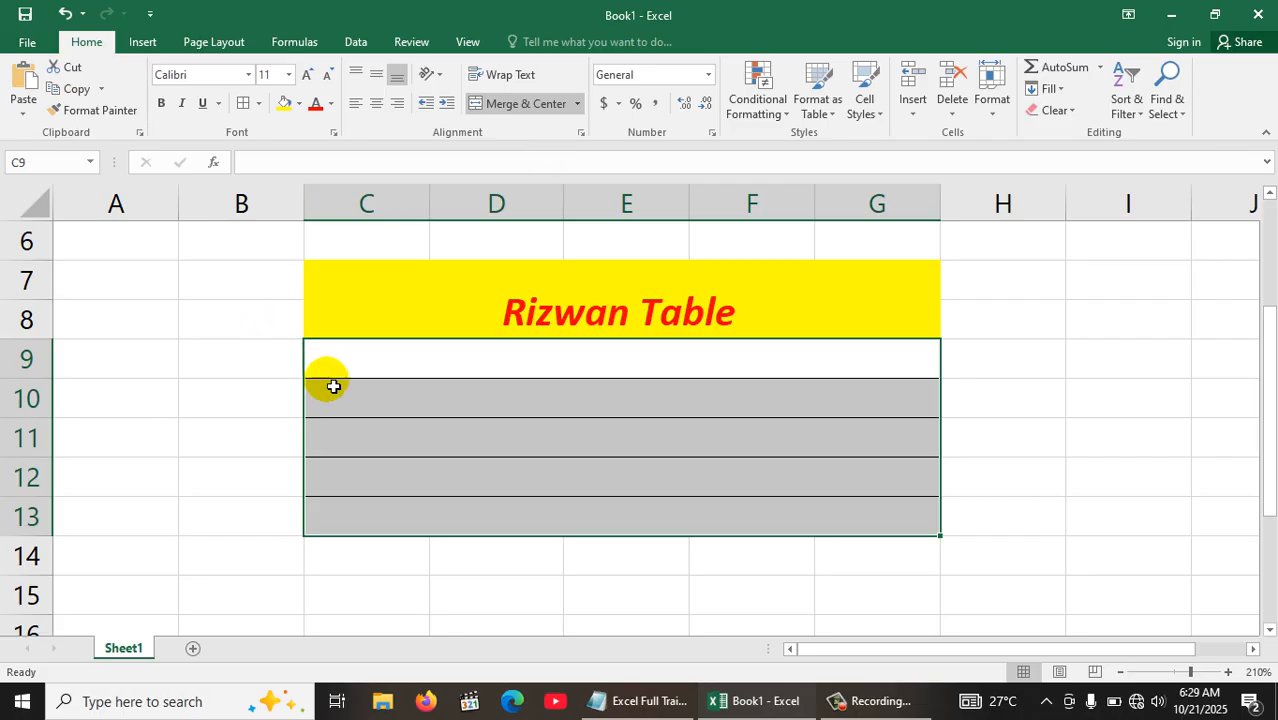
Step: Enter "I can write the details in it" in the merged row 9 cell below the title
{"action": "left_click", "coordinate": [405, 361]}
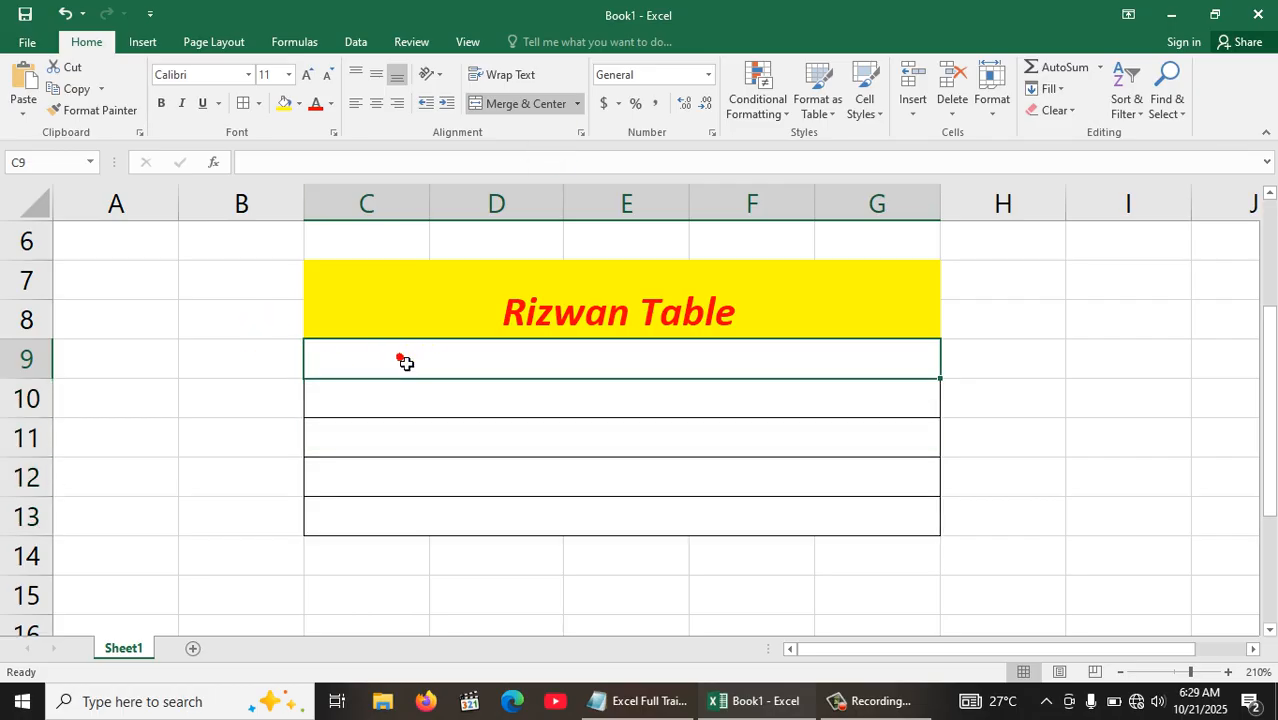
{"action": "type", "text": "I"}
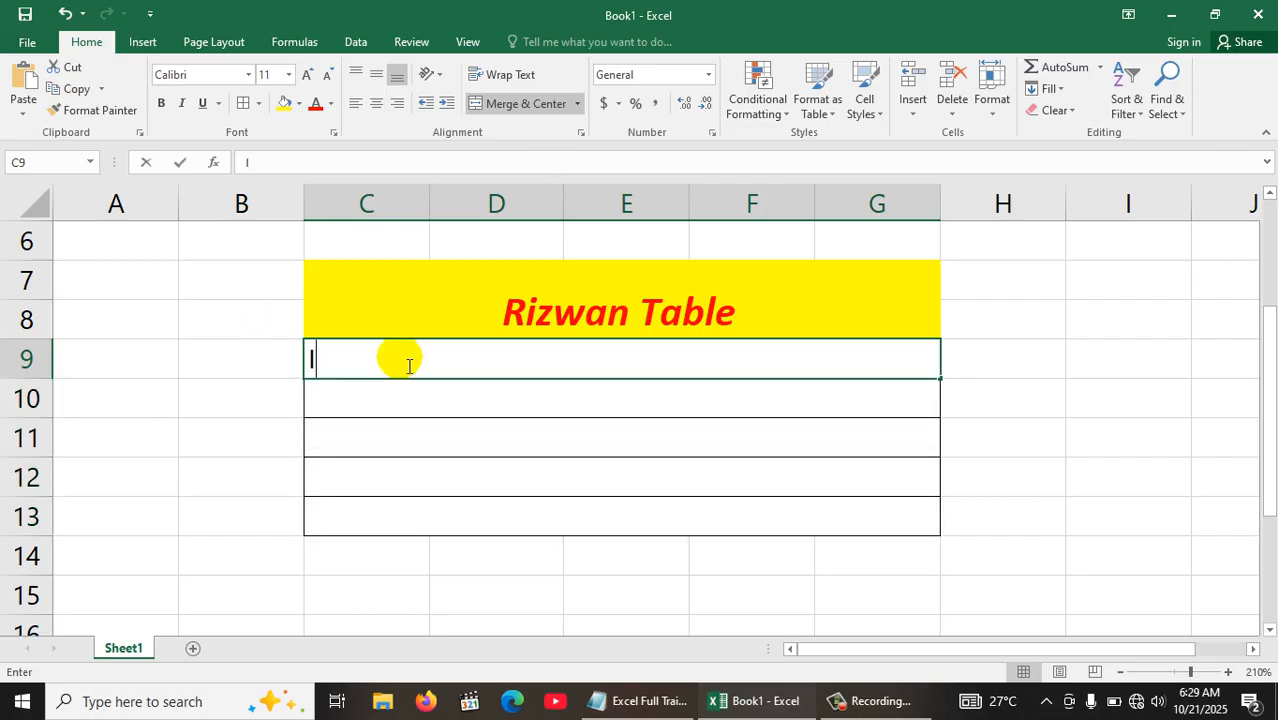
{"action": "type", "text": " can the"}
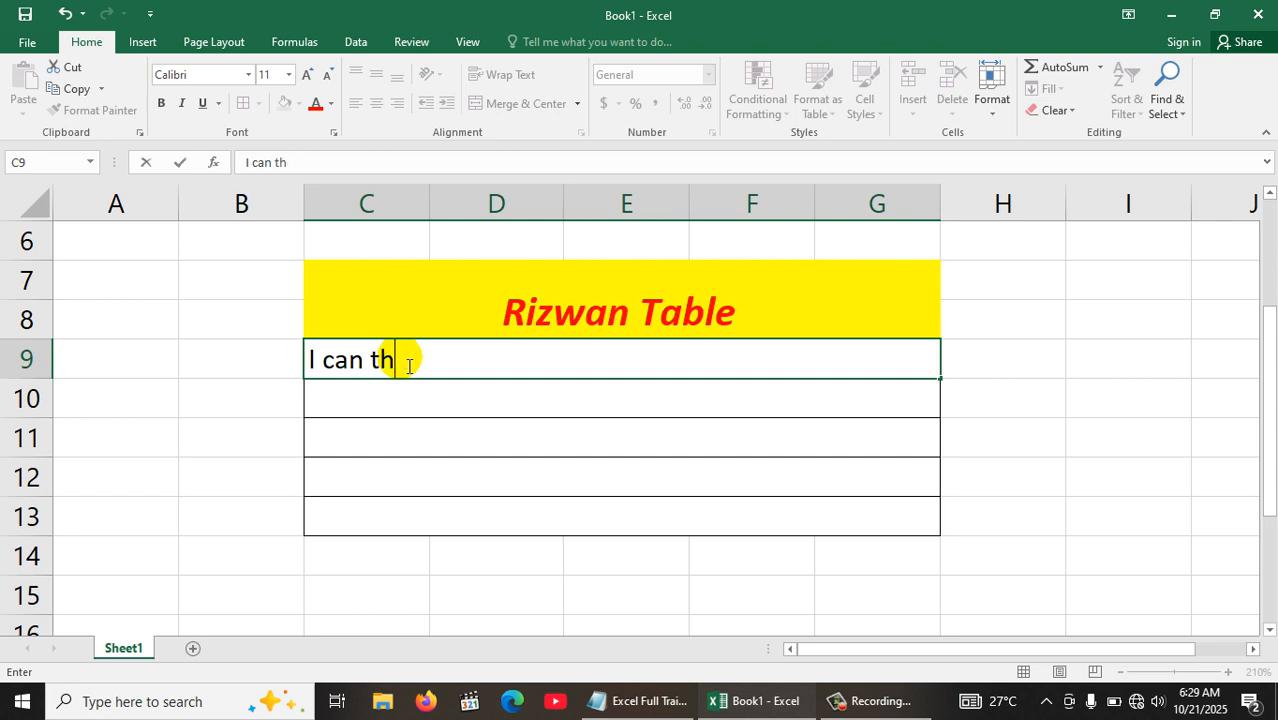
{"action": "key", "text": "BackSpace"}
{"action": "type", "text": "write the detai"}
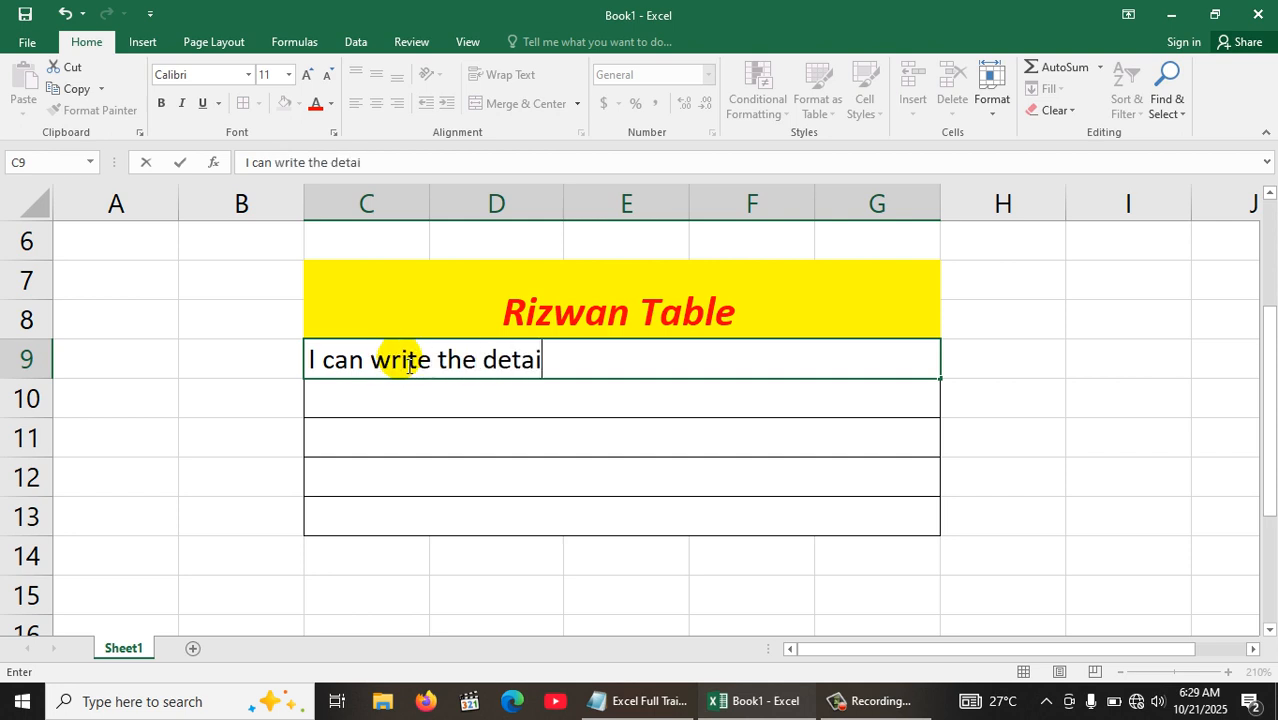
{"action": "type", "text": "ls in it"}
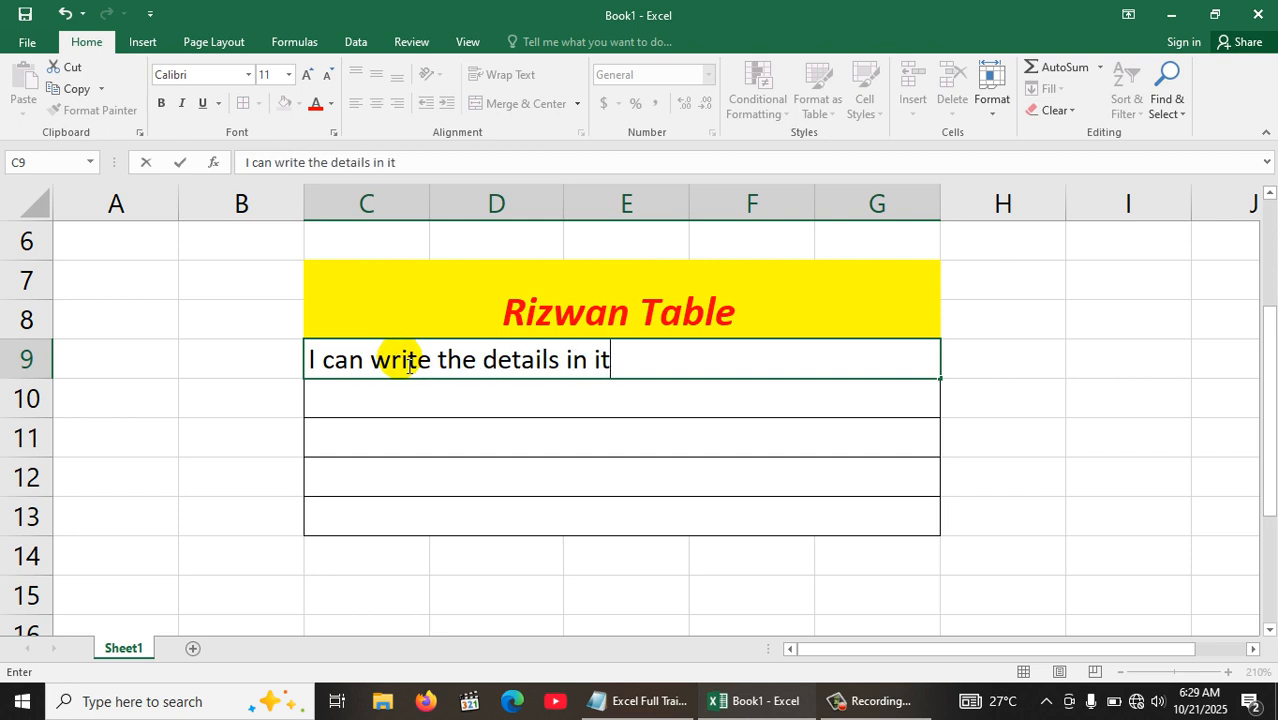
{"action": "key", "text": "Return"}
Step: Combine the empty range C14:G15 into one cell with Merge Cells
{"action": "key", "text": "Return"}
{"action": "key", "text": "Return"}
{"action": "key", "text": "Return"}
{"action": "key", "text": "Return"}
{"action": "key", "text": "Return"}
{"action": "key", "text": "Return"}
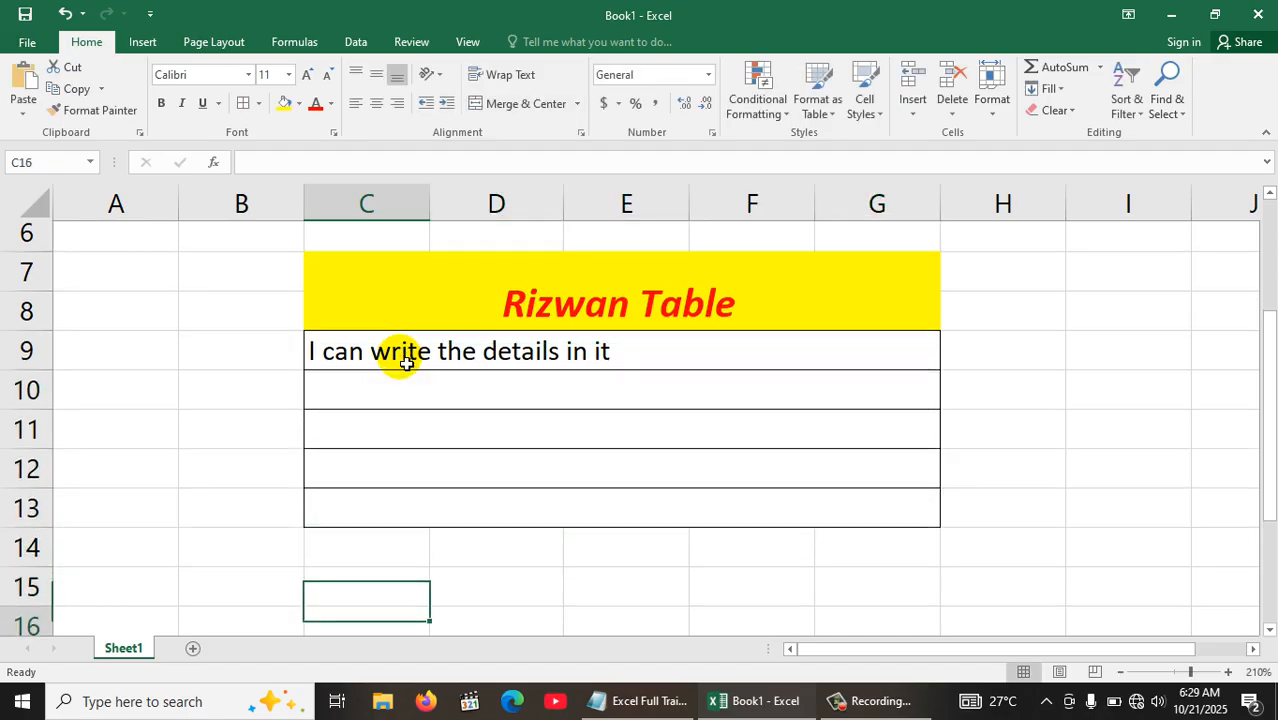
{"action": "key", "text": "Return"}
{"action": "key", "text": "Return"}
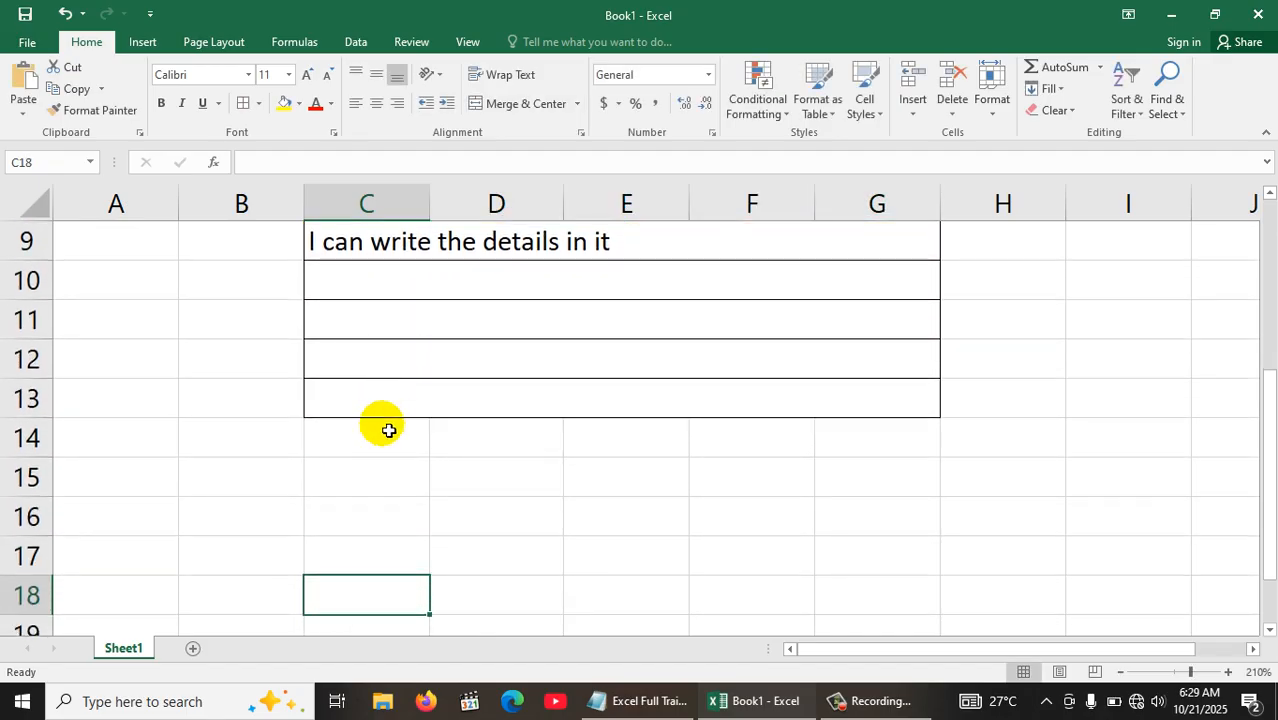
{"action": "left_click_drag", "start_coordinate": [388, 432], "coordinate": [837, 471]}
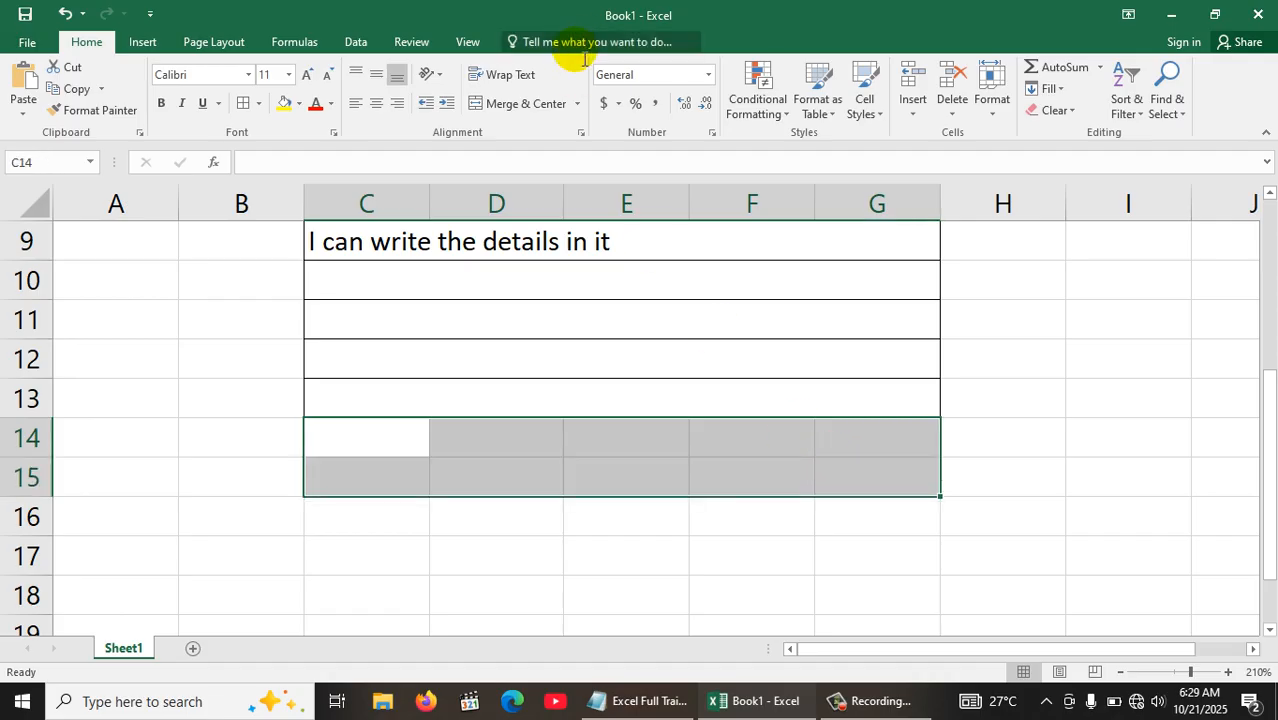
{"action": "left_click", "coordinate": [578, 103]}
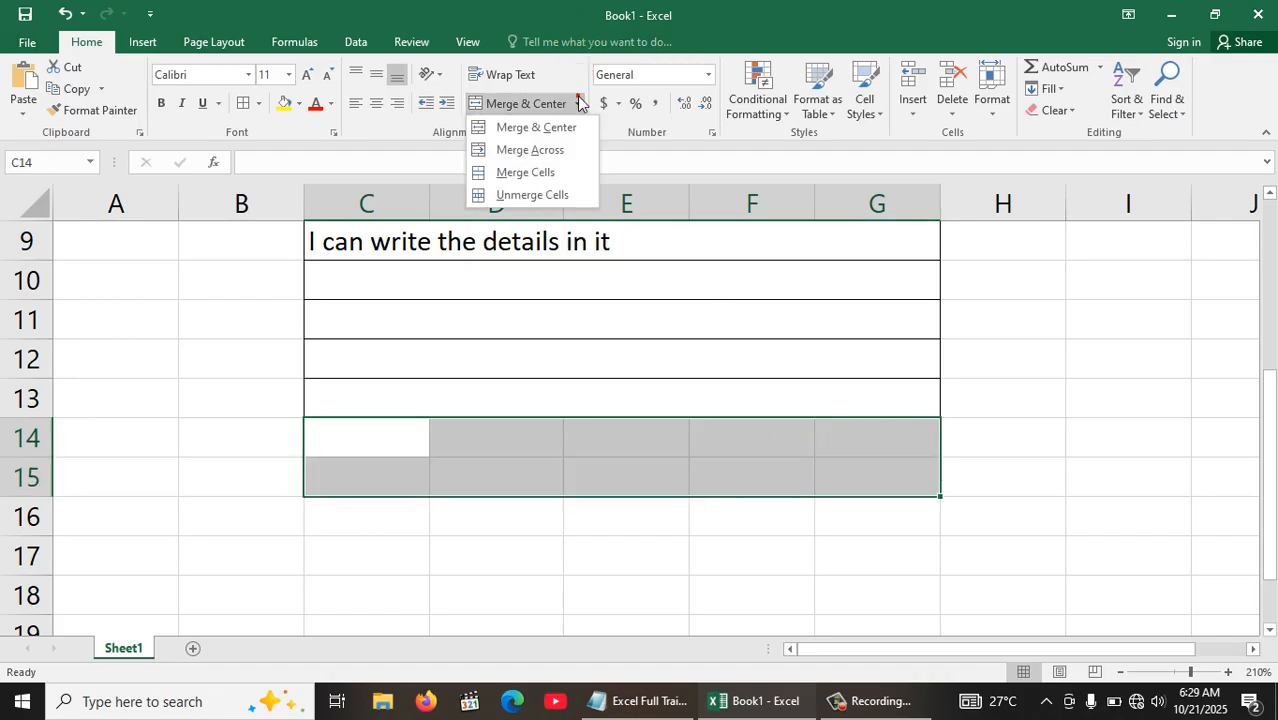
{"action": "left_click", "coordinate": [528, 174]}
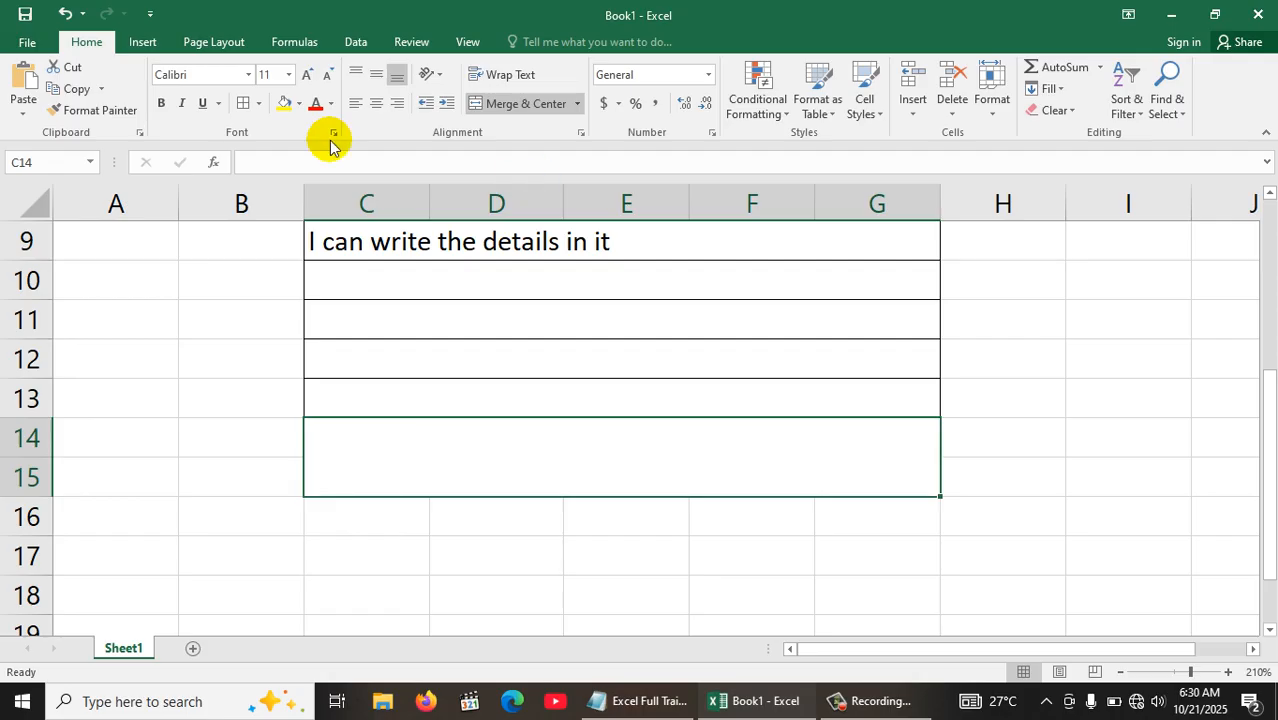
Step: Format the merged cell C14:G15 with a yellow fill, bold, italic and font size 14
{"action": "left_click", "coordinate": [285, 103]}
{"action": "left_click", "coordinate": [160, 103]}
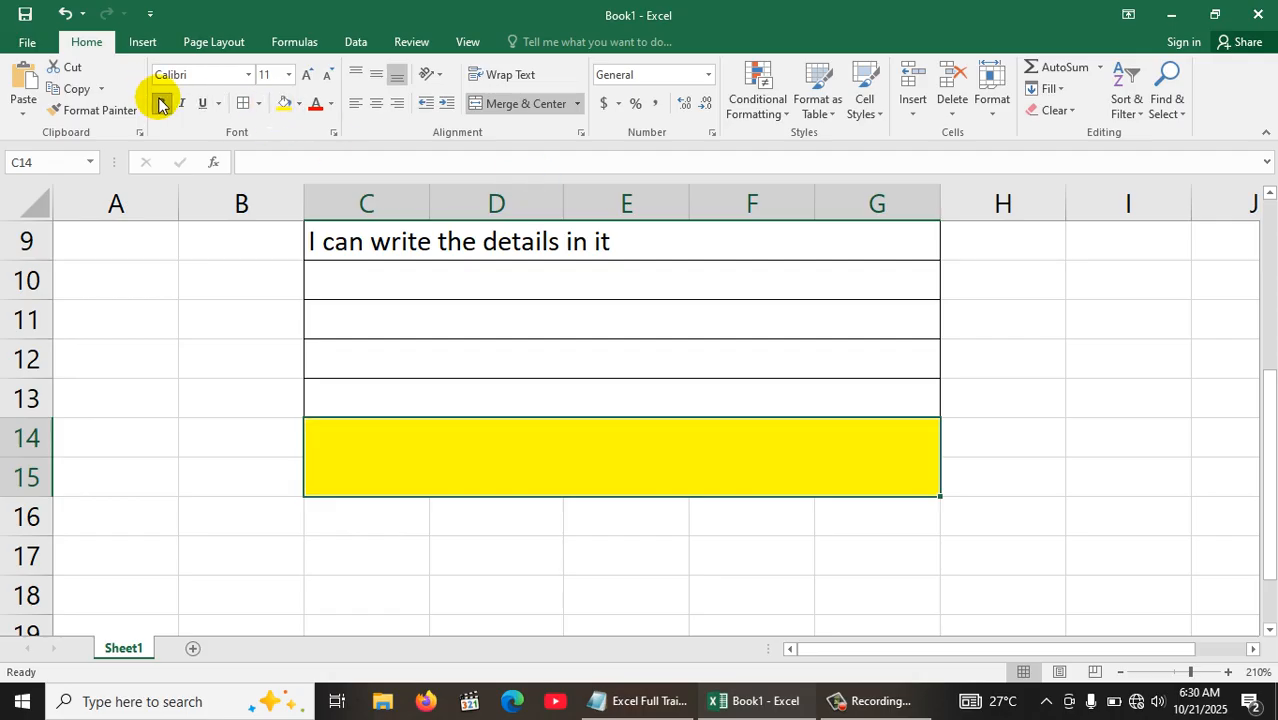
{"action": "left_click", "coordinate": [181, 103]}
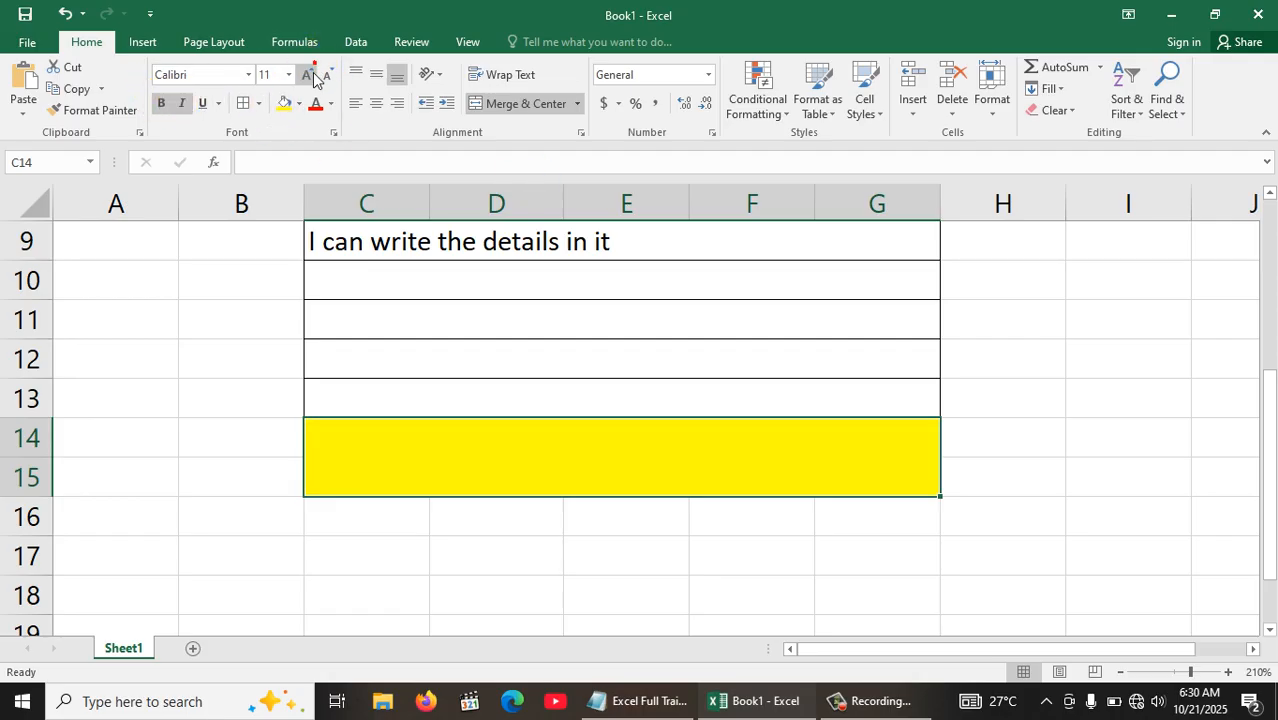
Step: Enter a second title, a person's first name followed by "Table", in C14:G15 and reselect that cell
{"action": "type", "text": "Mus"}
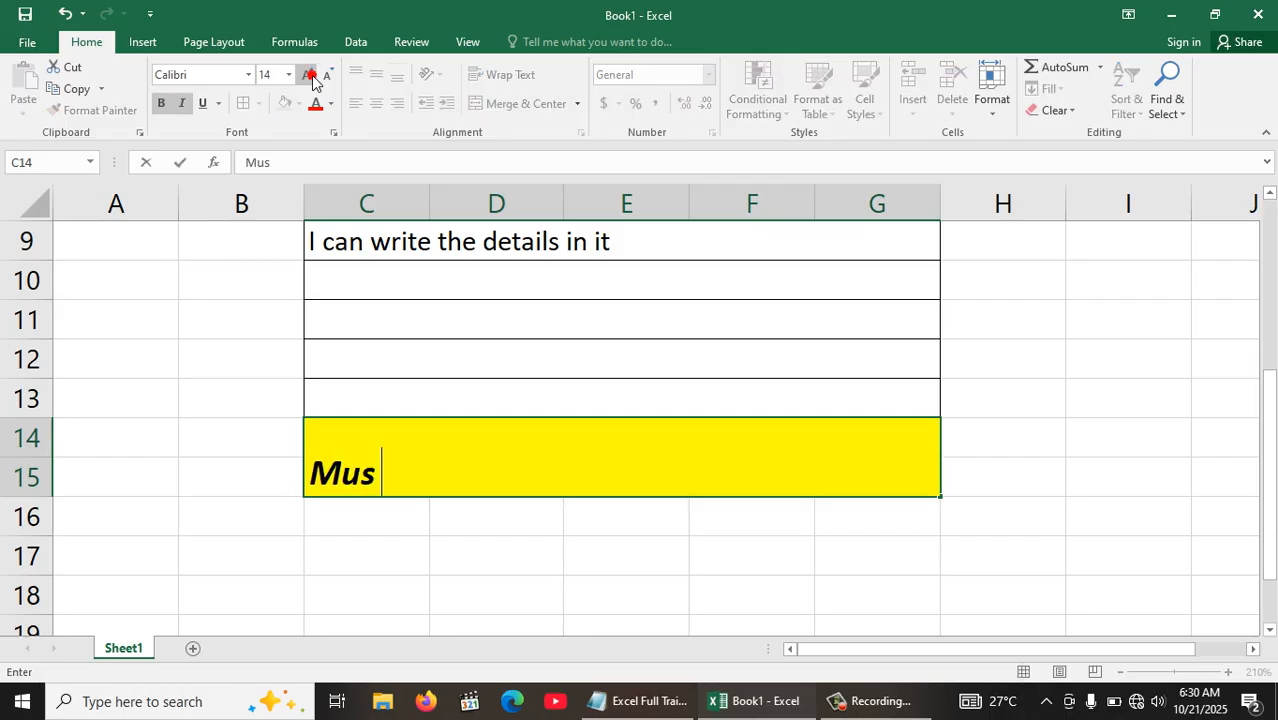
{"action": "type", "text": "hrraf Table"}
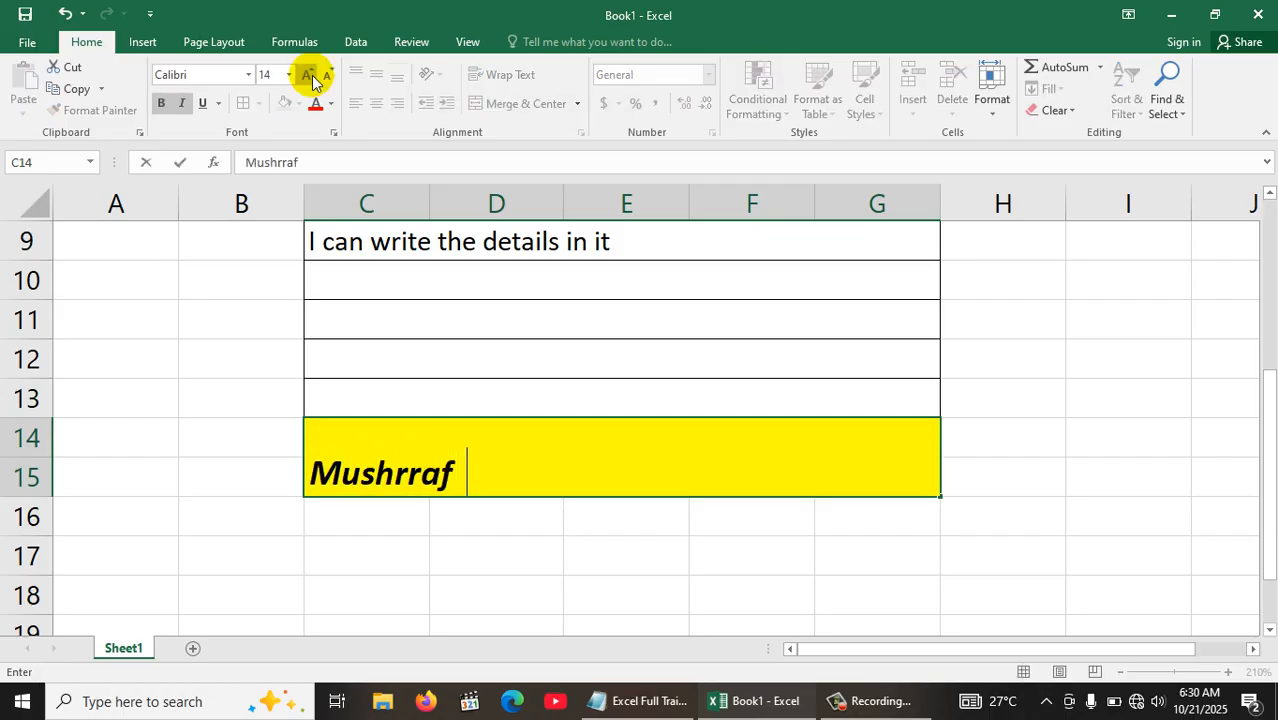
{"action": "key", "text": "Return"}
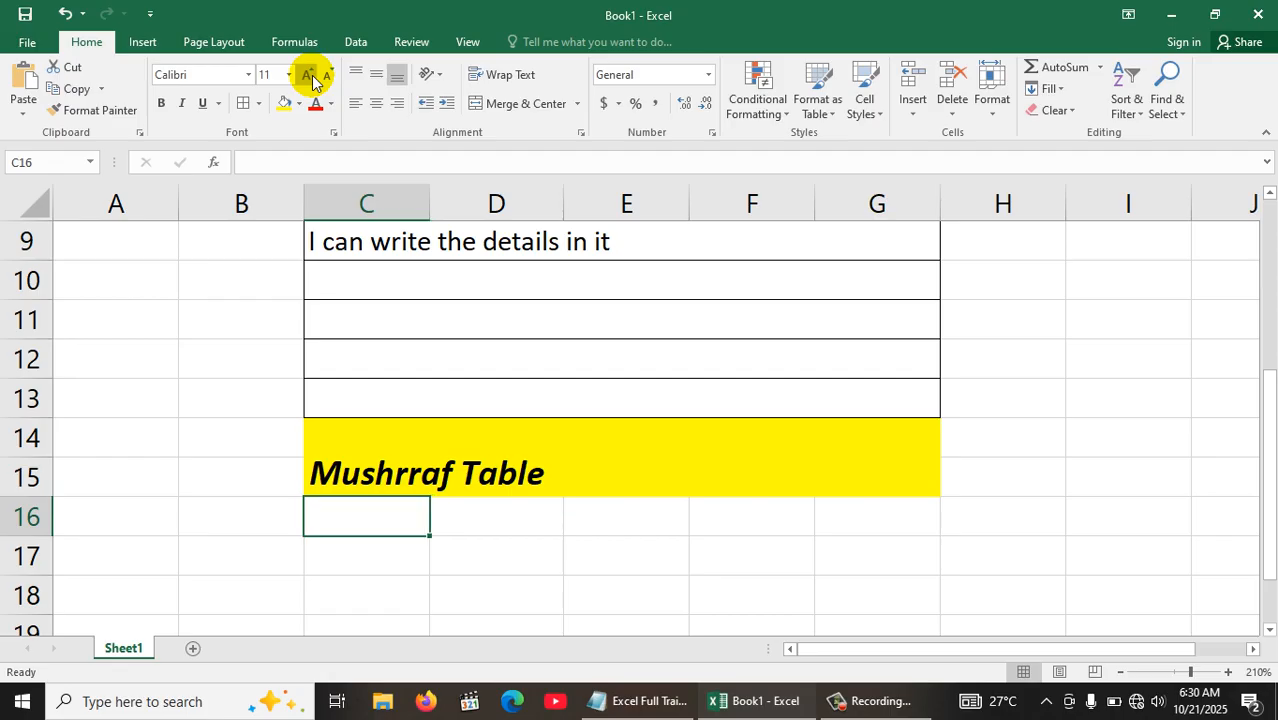
{"action": "key", "text": "Up"}
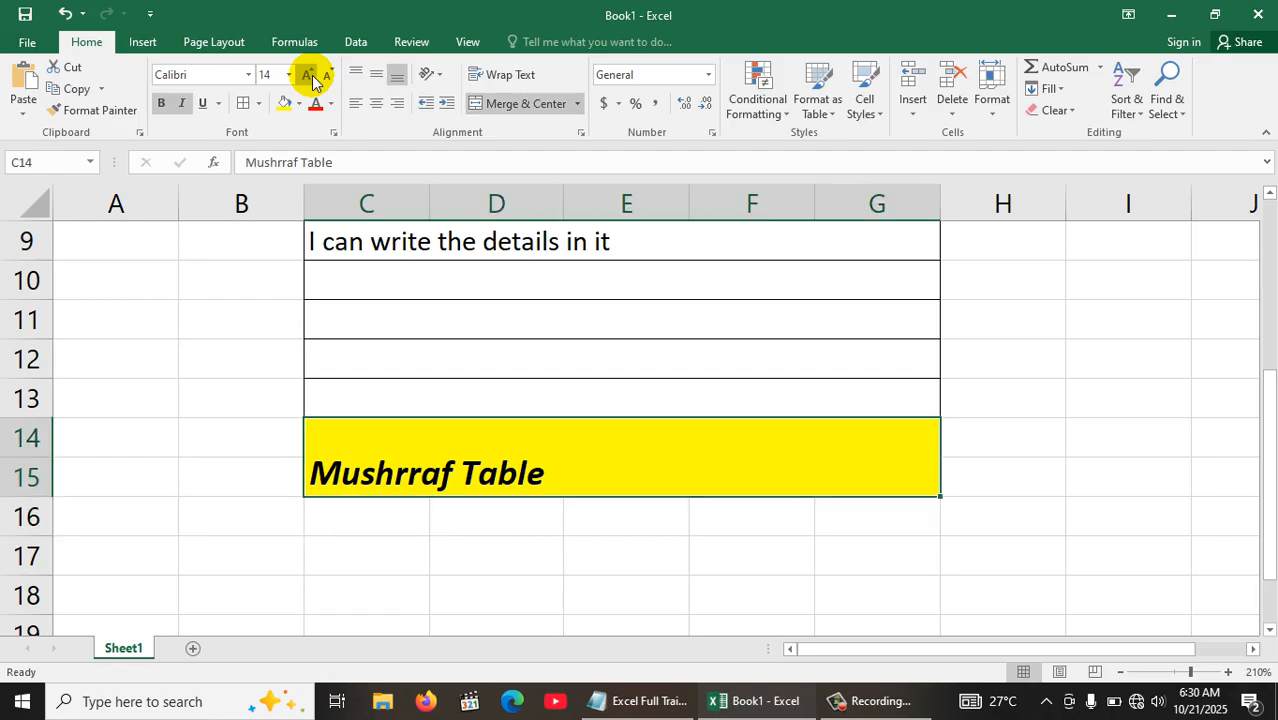
Step: Apply all borders to the merged cell C14:G15 and unmerge it
{"action": "key", "text": "alt+Tab"}
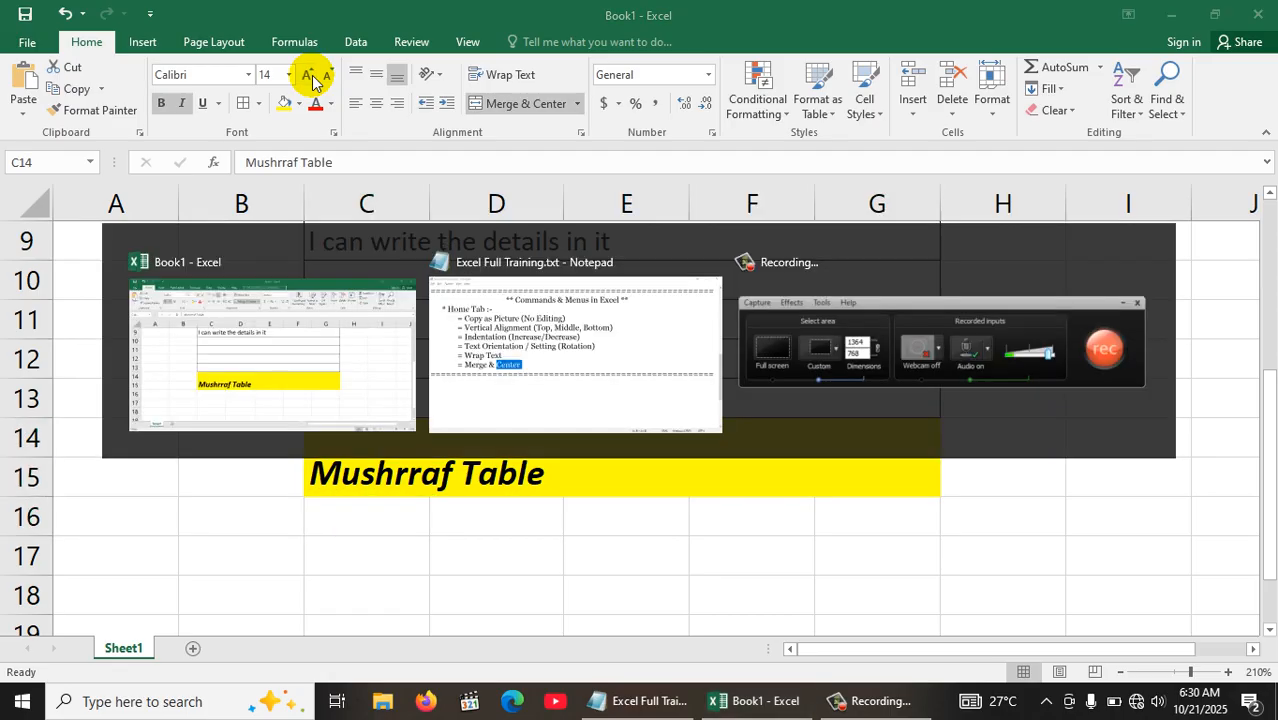
{"action": "key", "text": "alt+Tab"}
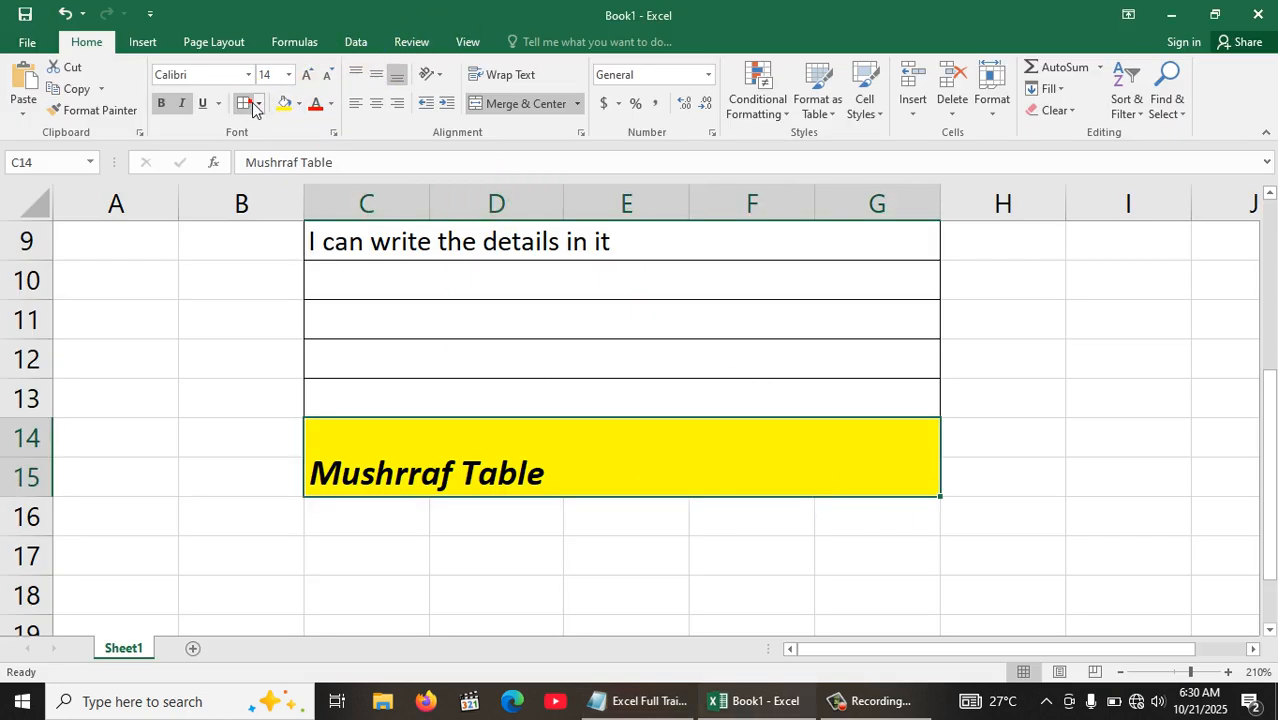
{"action": "left_click", "coordinate": [580, 112]}
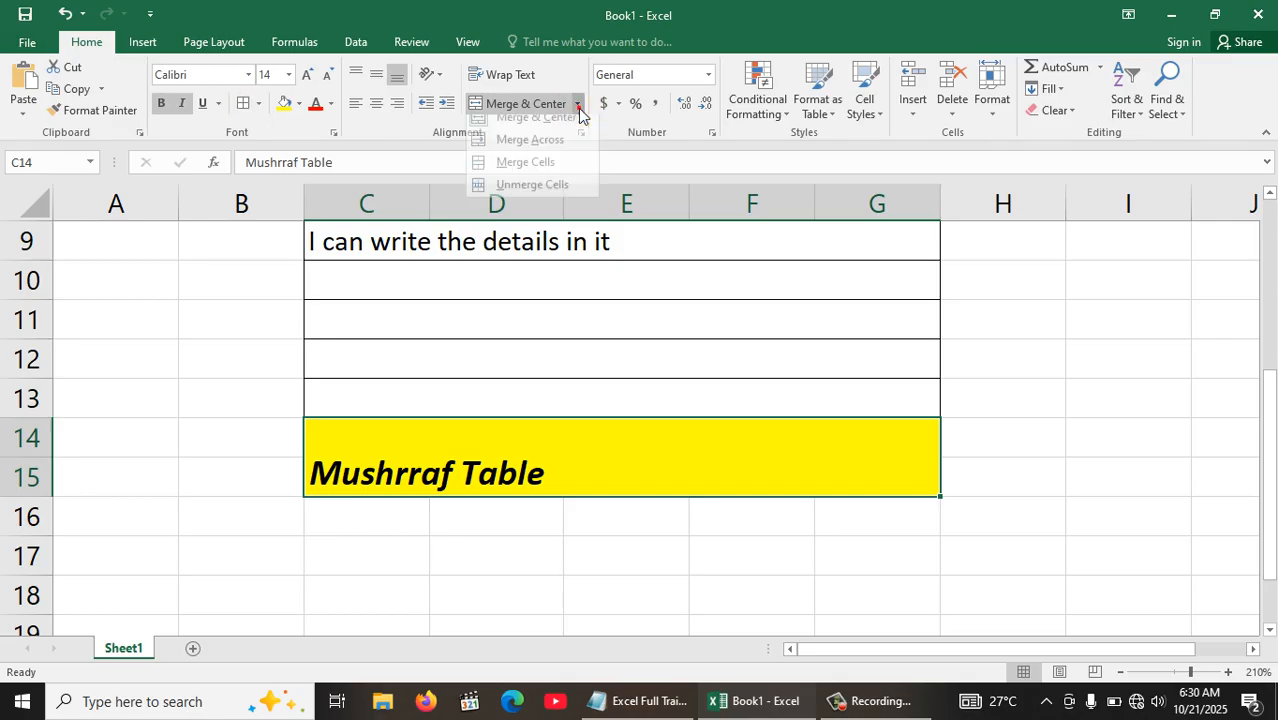
{"action": "left_click", "coordinate": [557, 191]}
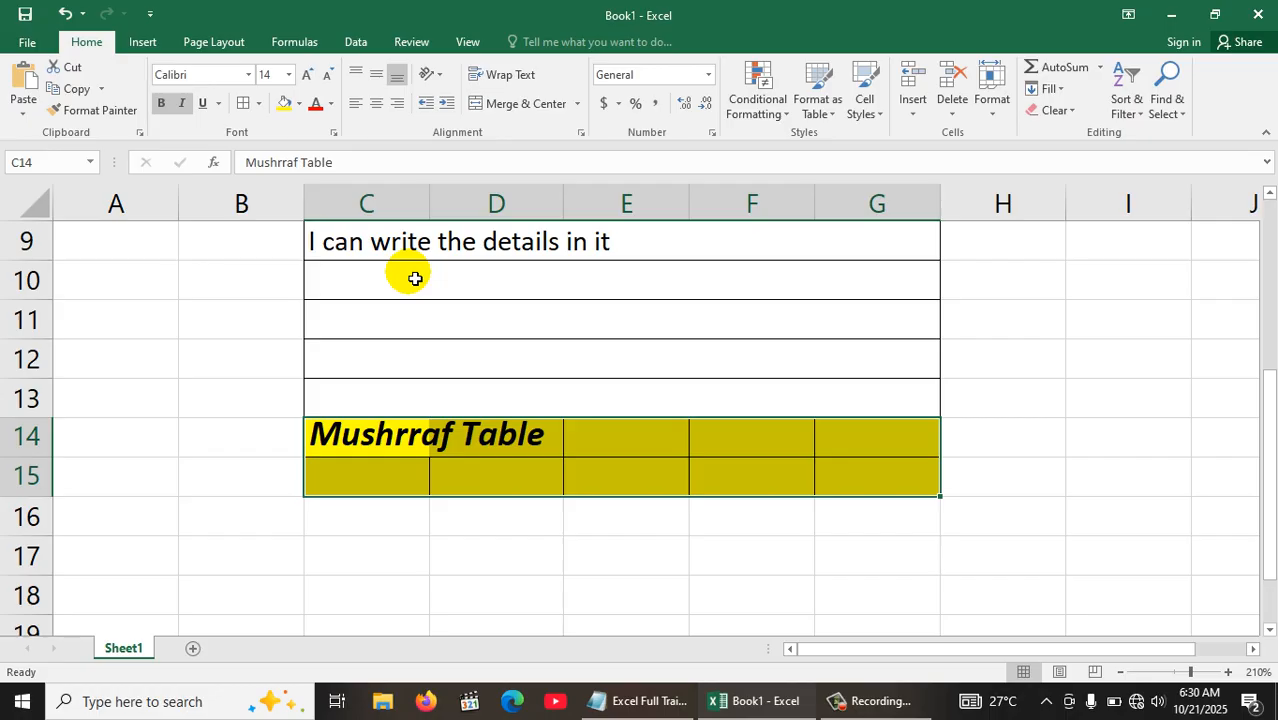
Step: Unmerge the bordered rows in the range C9:G13
{"action": "left_click", "coordinate": [414, 245]}
{"action": "left_click", "coordinate": [414, 215]}
{"action": "scroll", "coordinate": [413, 232], "scroll_direction": "up", "scroll_amount": 1}
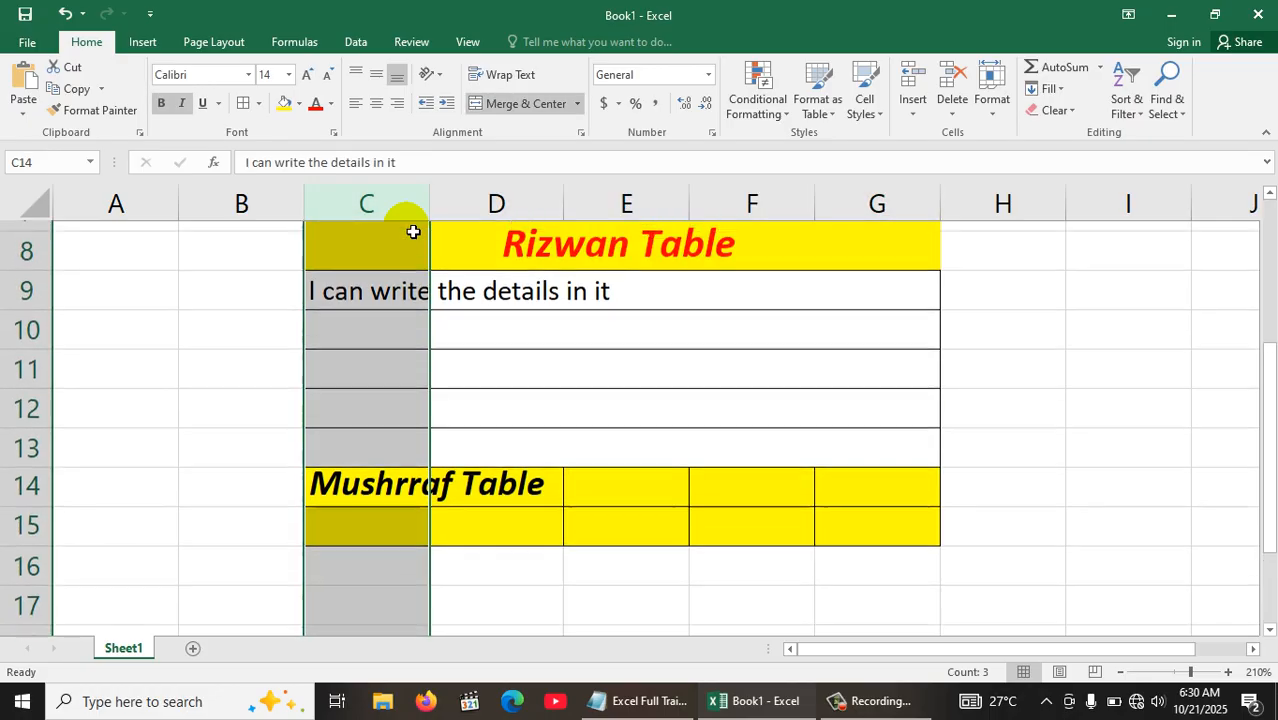
{"action": "scroll", "coordinate": [413, 232], "scroll_direction": "up", "scroll_amount": 2}
{"action": "left_click_drag", "start_coordinate": [378, 517], "coordinate": [419, 476]}
{"action": "left_click", "coordinate": [560, 104]}
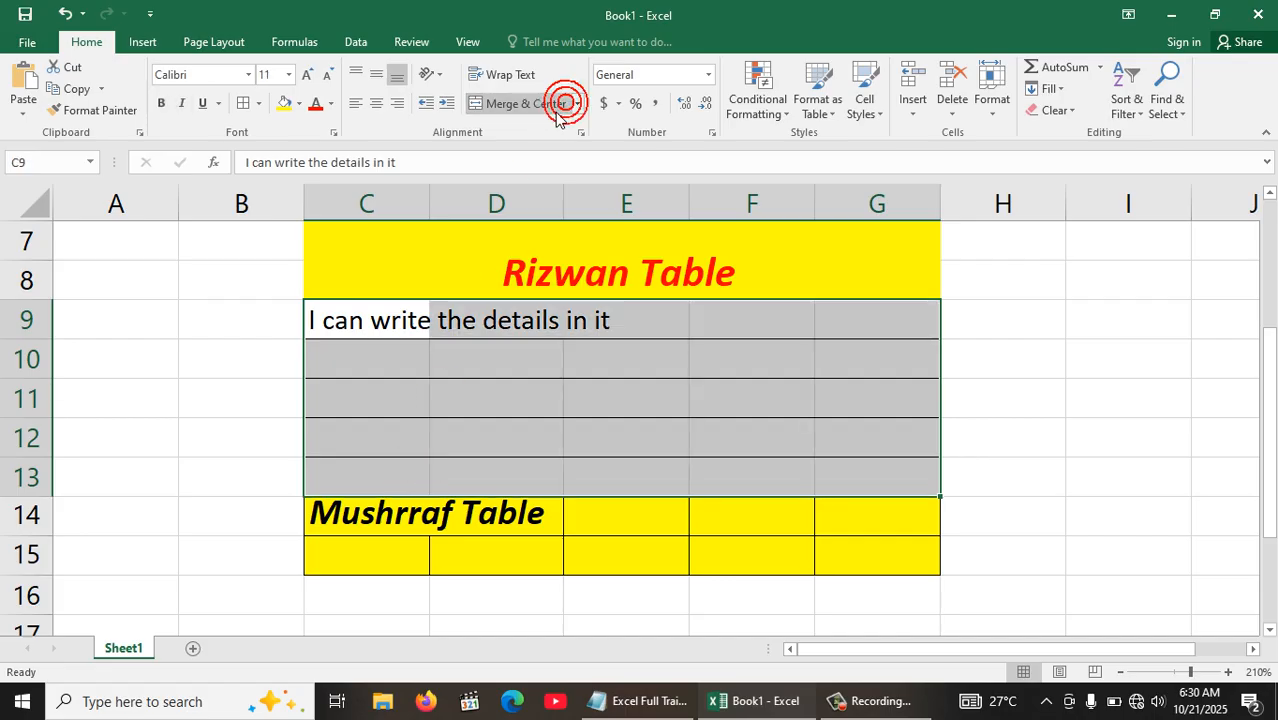
{"action": "left_click", "coordinate": [557, 108]}
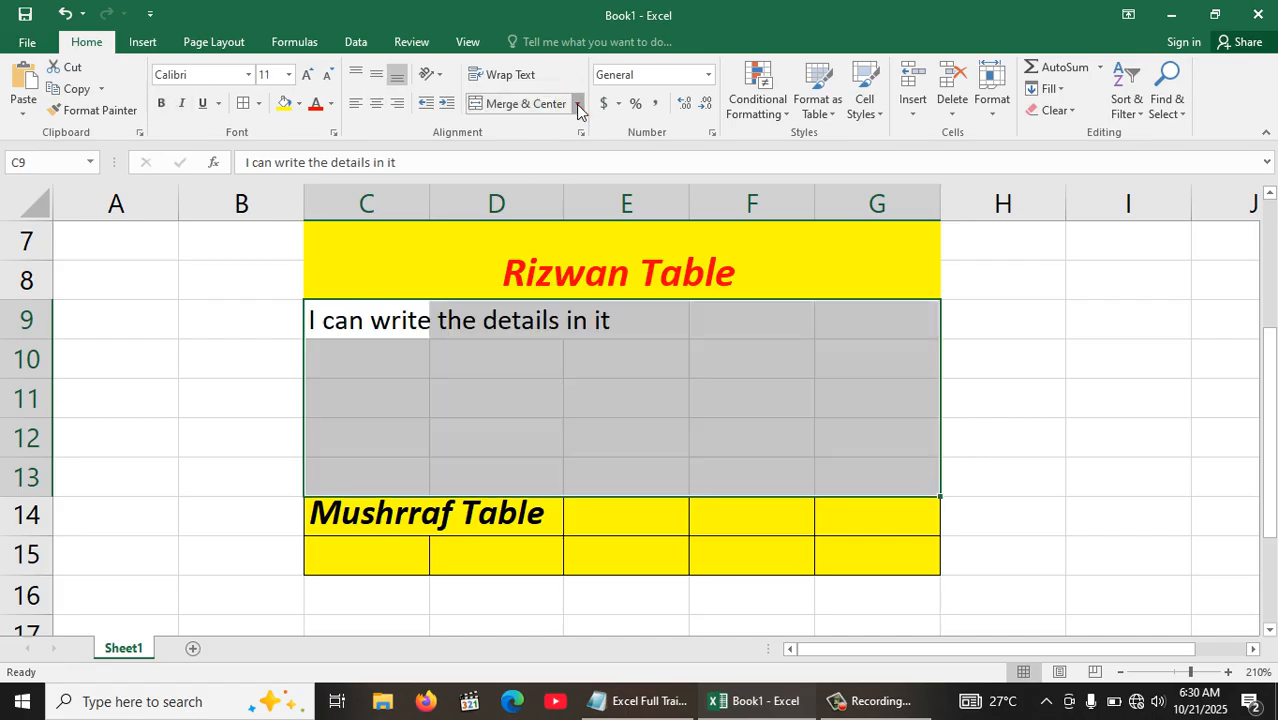
{"action": "left_click", "coordinate": [577, 104]}
{"action": "left_click", "coordinate": [536, 194]}
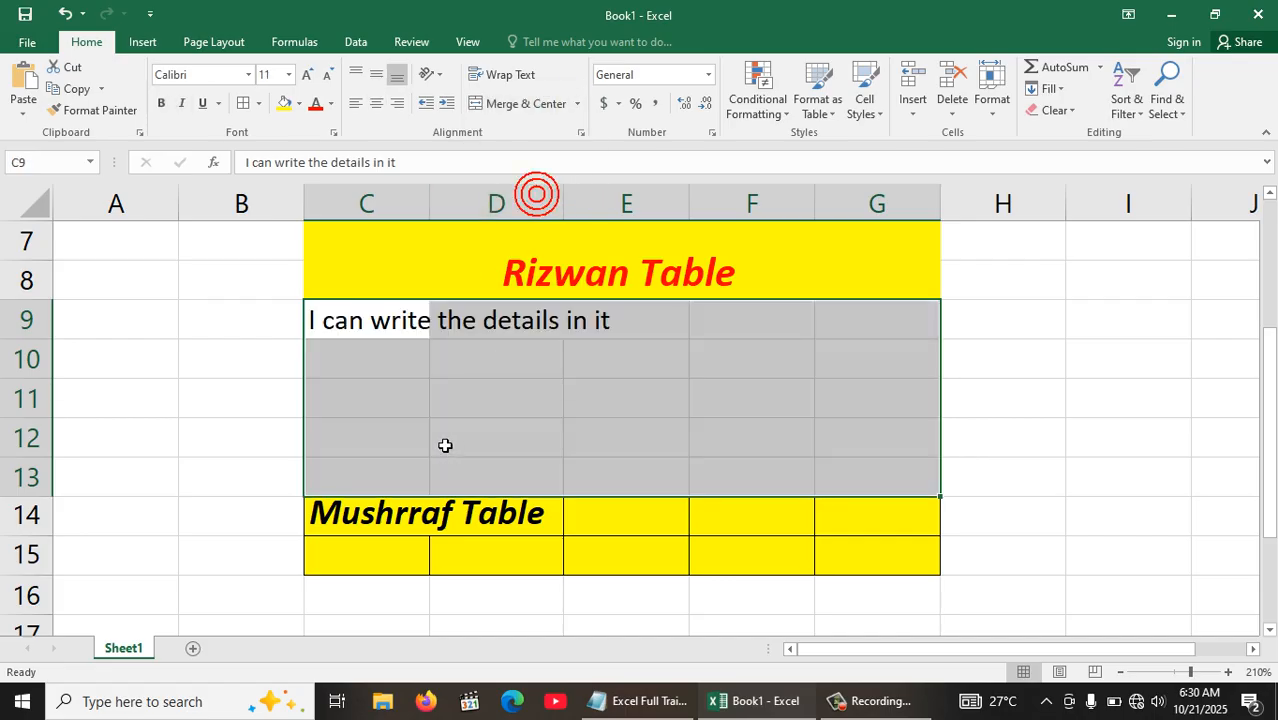
Step: Unmerge the red title cell C7:G8 and select cell D4 above it
{"action": "left_click", "coordinate": [448, 265]}
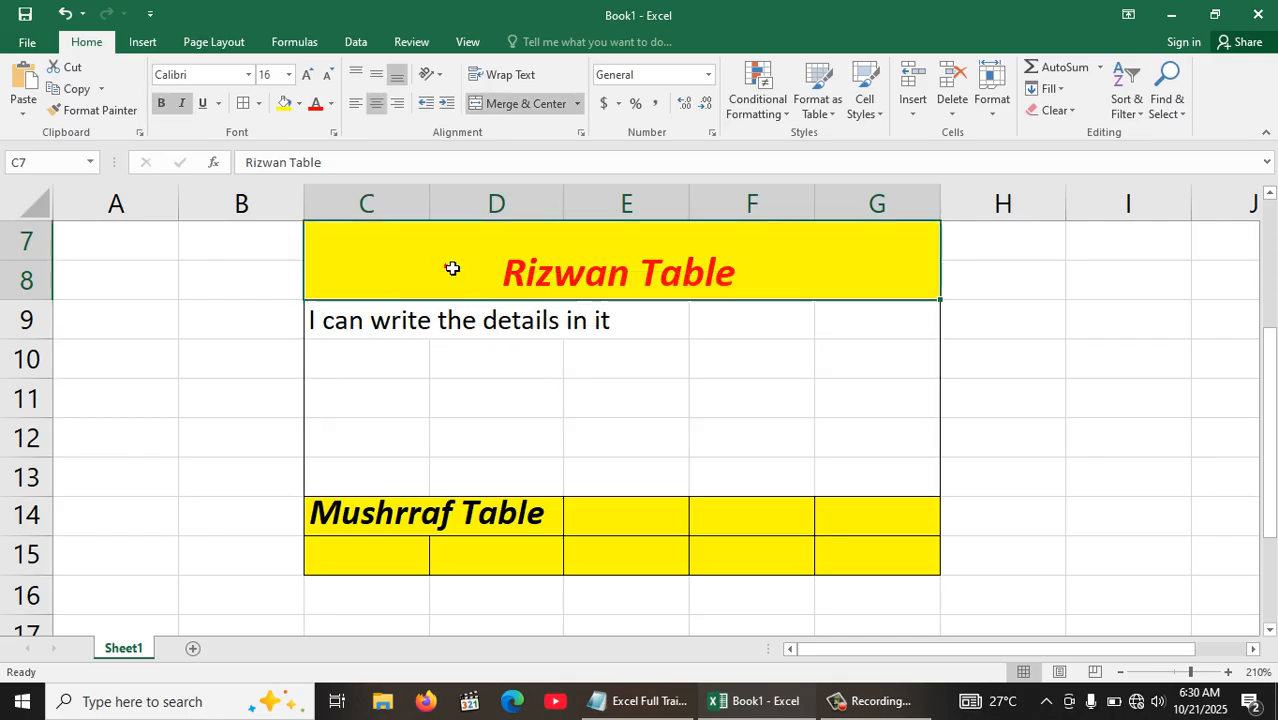
{"action": "left_click", "coordinate": [570, 102]}
{"action": "left_click", "coordinate": [530, 194]}
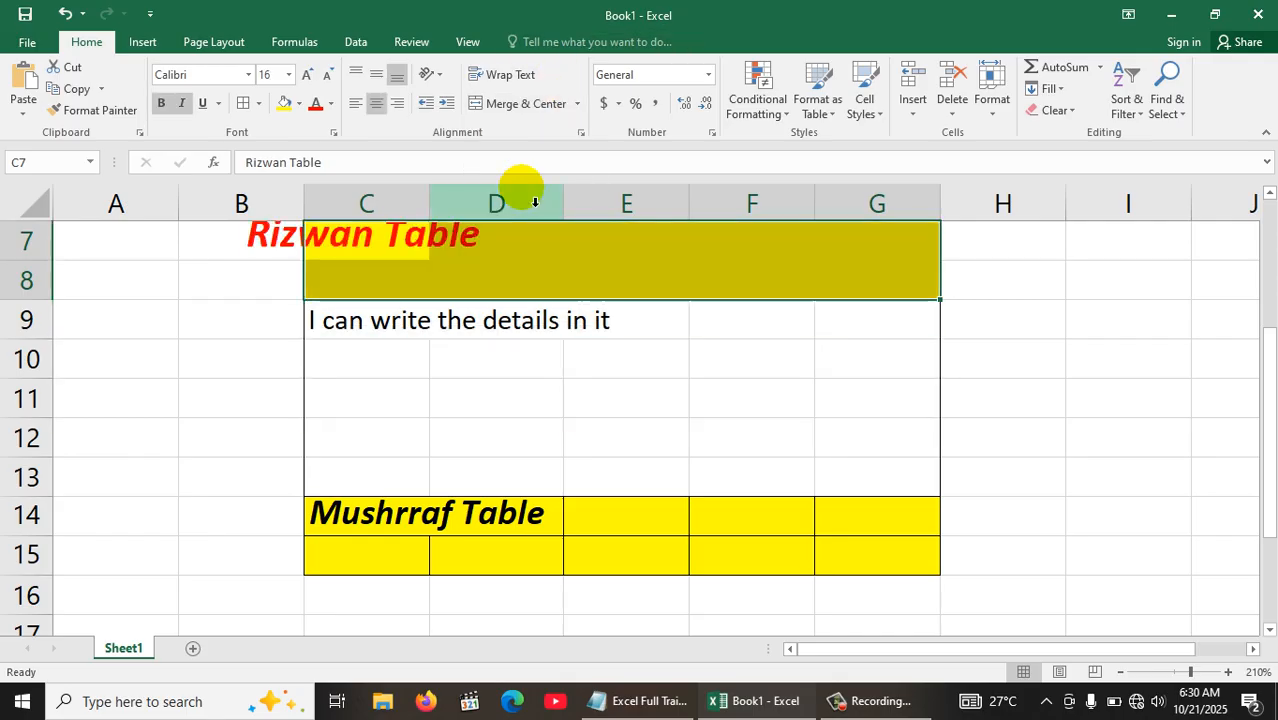
{"action": "left_click", "coordinate": [473, 250]}
{"action": "key", "text": "Up"}
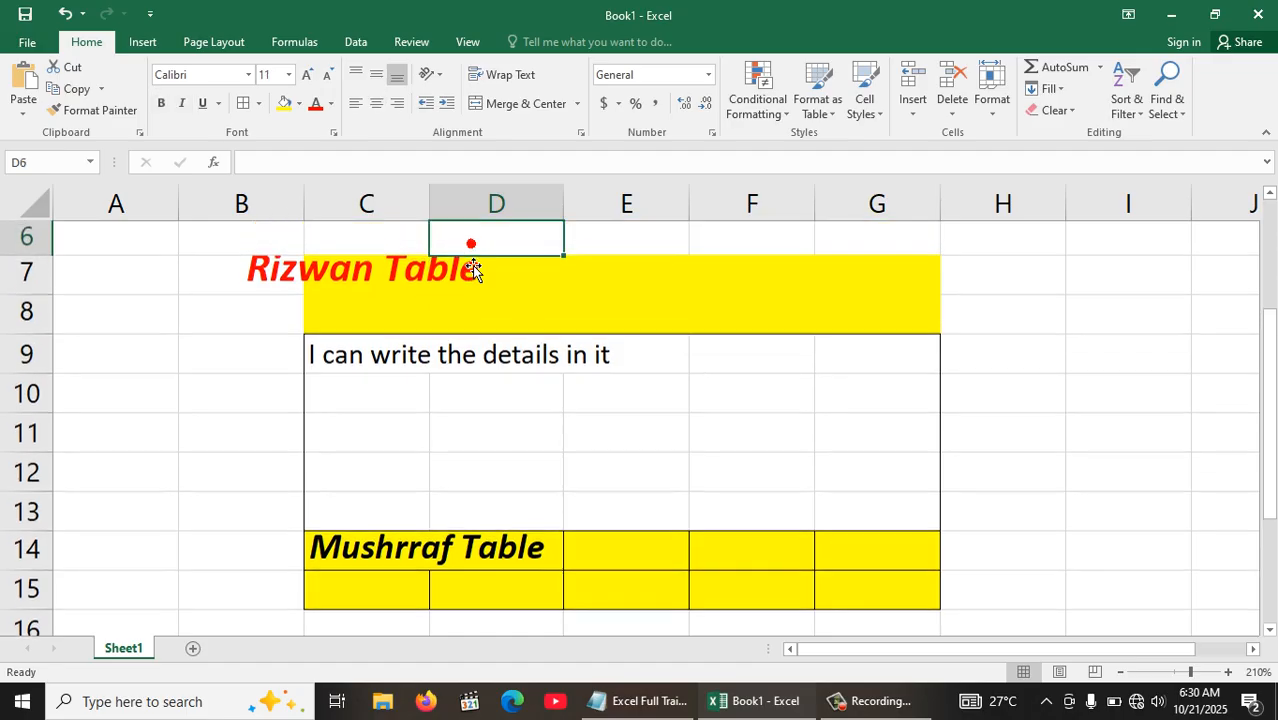
{"action": "key", "text": "Up"}
{"action": "key", "text": "Up"}
Step: Review the Wrap Text entry in the Notepad notes, return to Excel and show the desktop
{"action": "key", "text": "alt+Tab"}
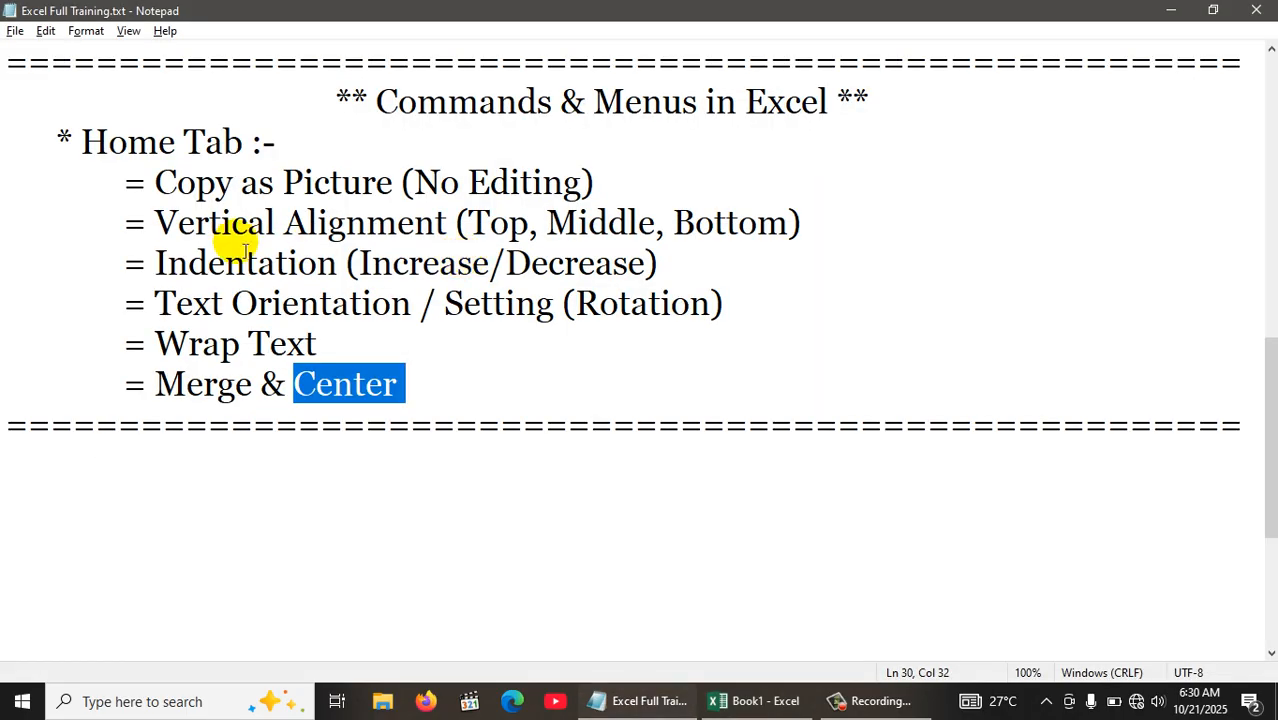
{"action": "left_click", "coordinate": [205, 345]}
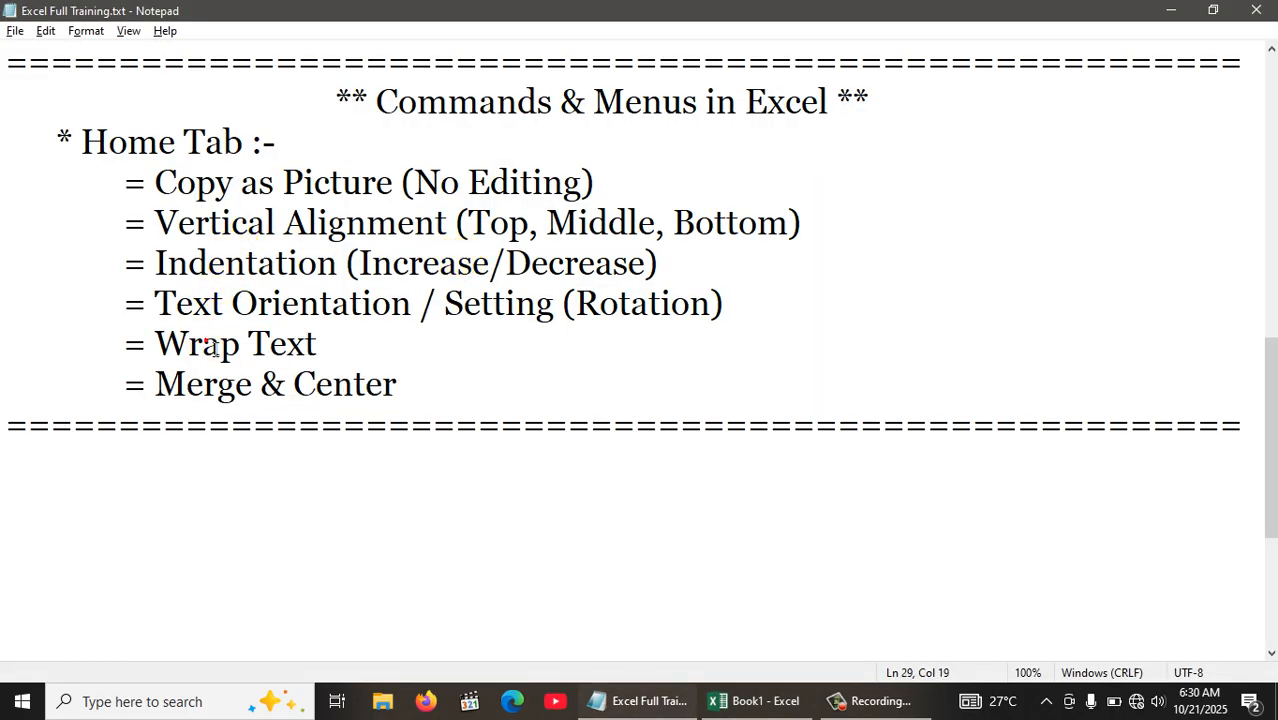
{"action": "key", "text": "alt+Tab"}
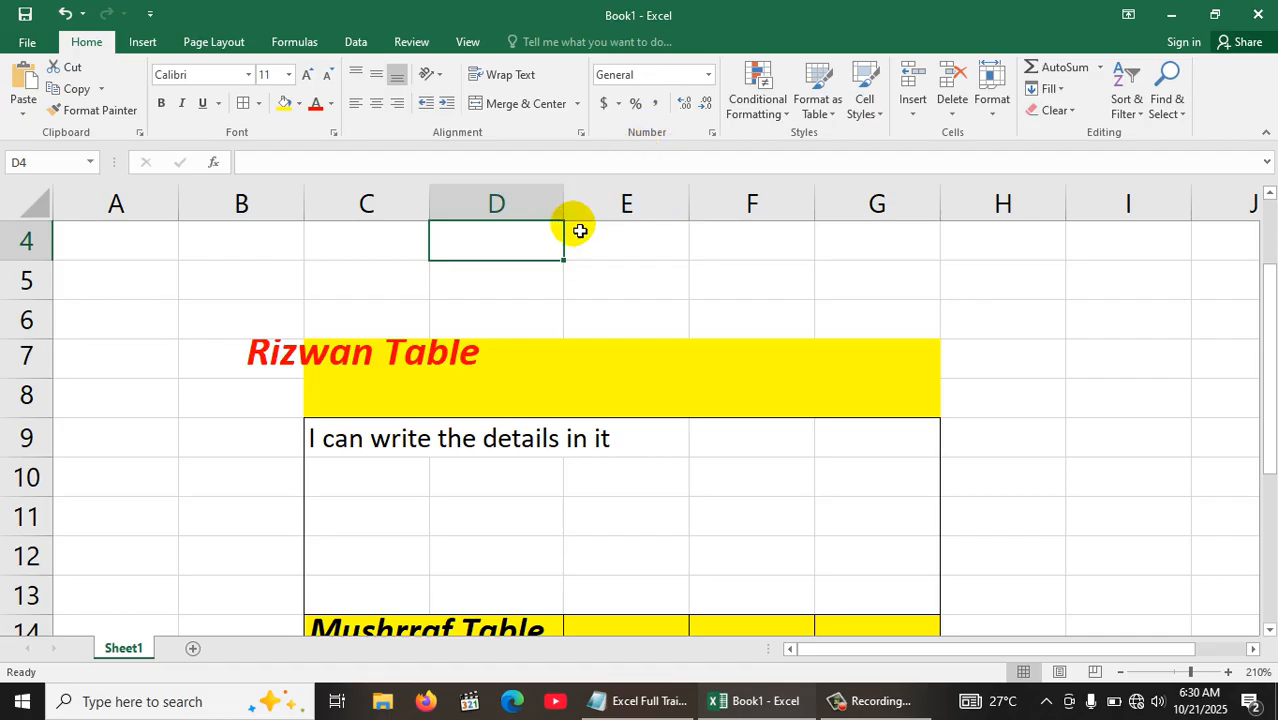
{"action": "key", "text": "alt+Tab"}
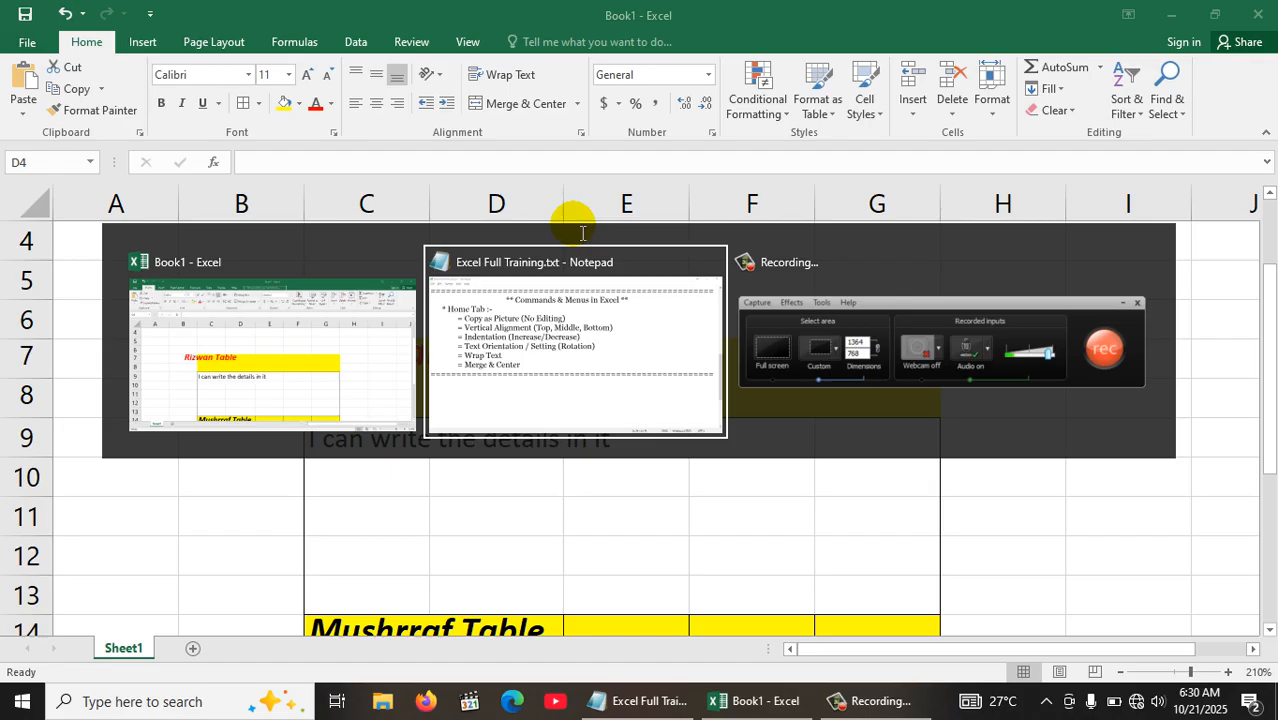
{"action": "key", "text": "super+d"}
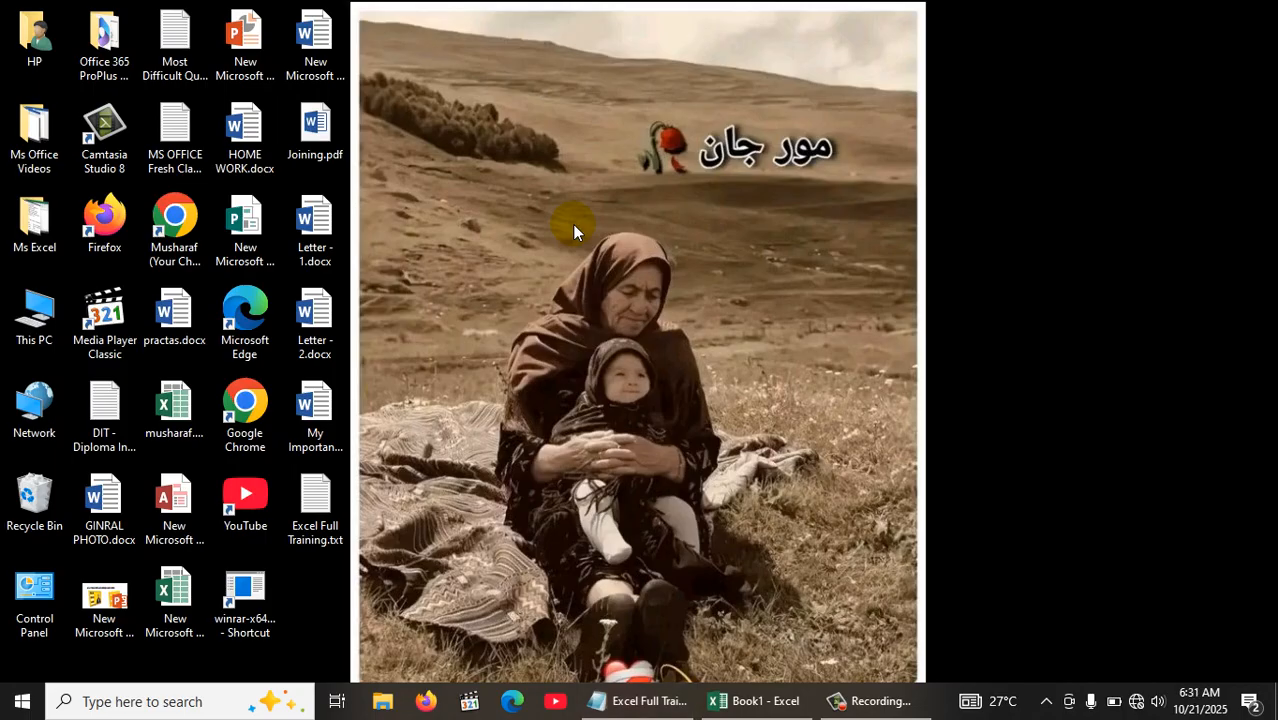